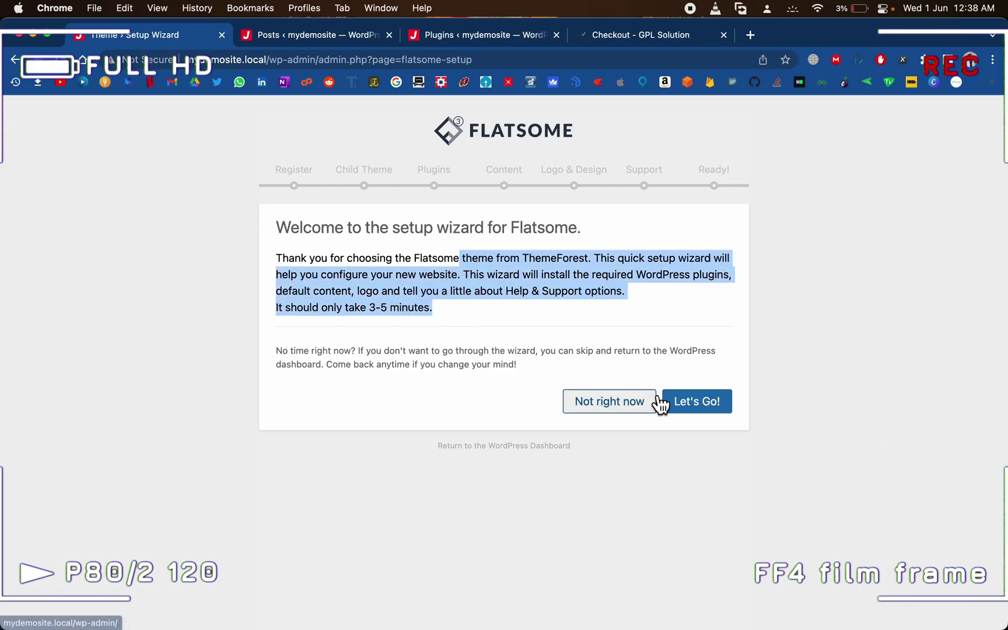
Start the Flatsome setup wizard and check the Register step's site-registered notice.
left_click(700, 409)
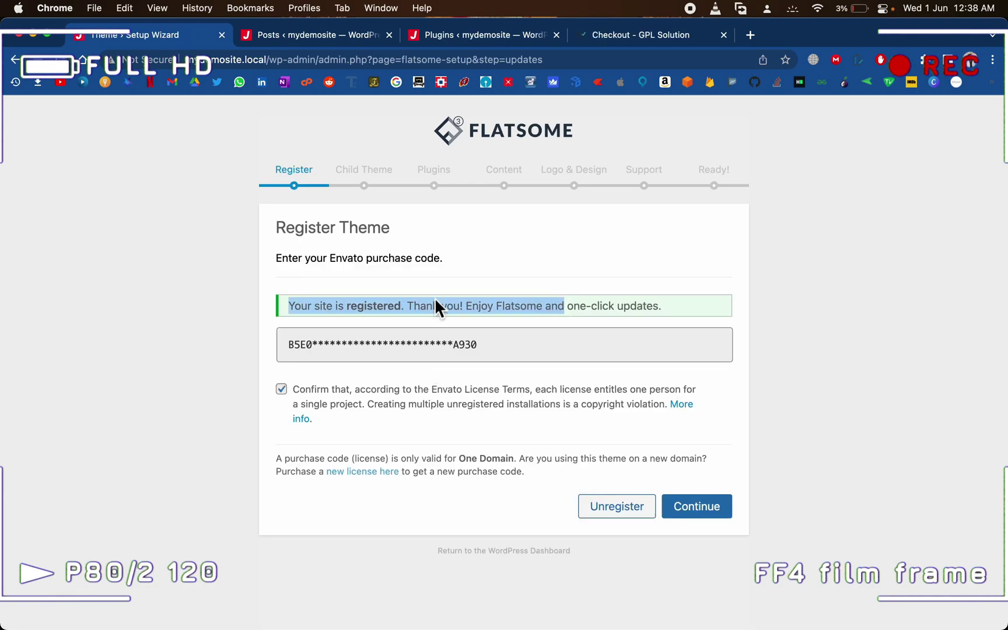
left_click_drag(286, 306, 686, 312)
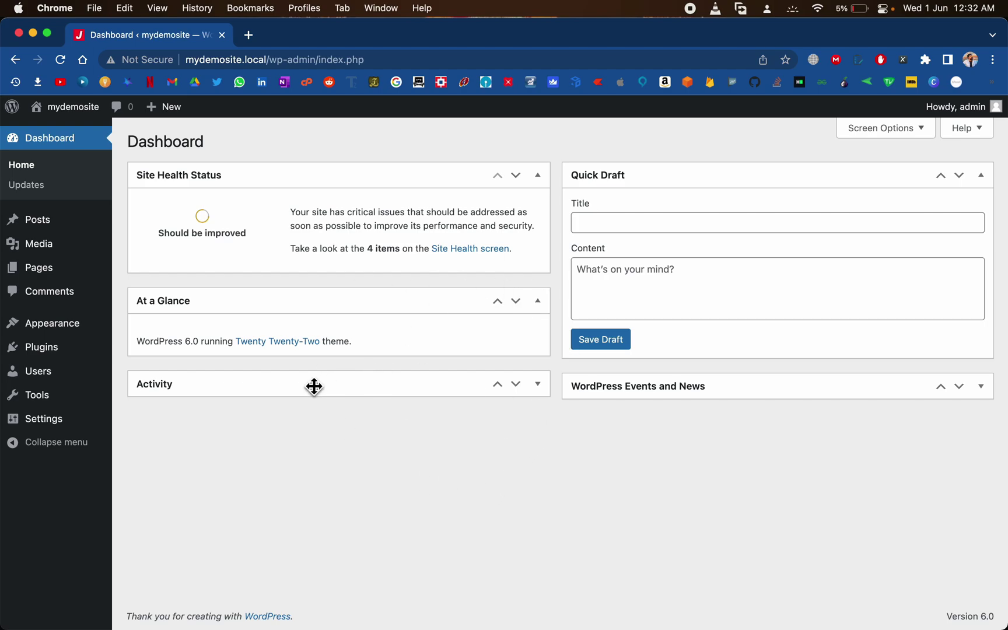
mouse_move(37, 220)
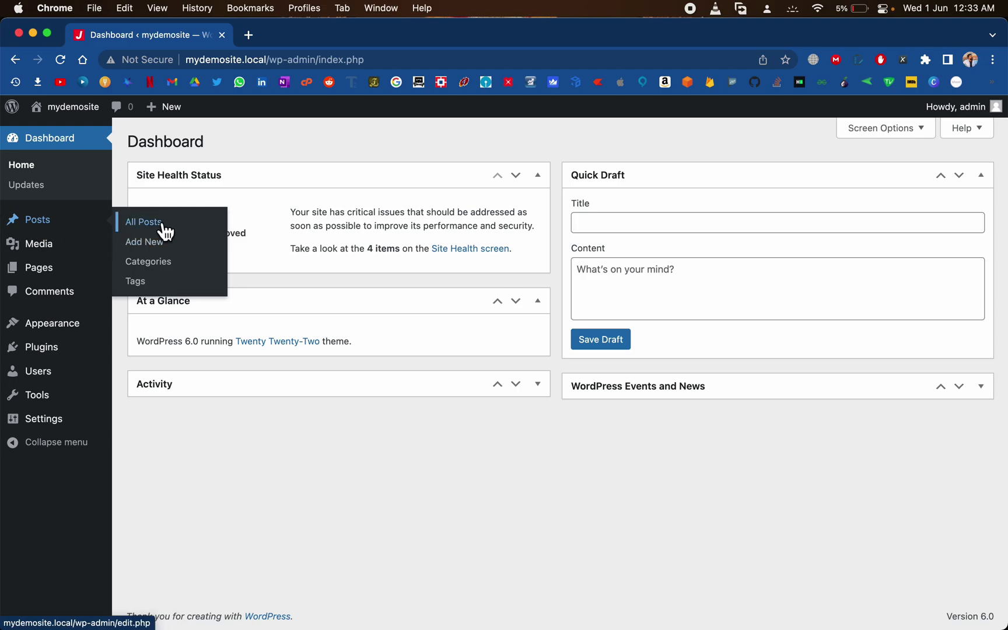
Open All Posts and All Pages in their own new tabs, then show Installed Plugins.
right_click(161, 225)
left_click(178, 227)
left_click(315, 36)
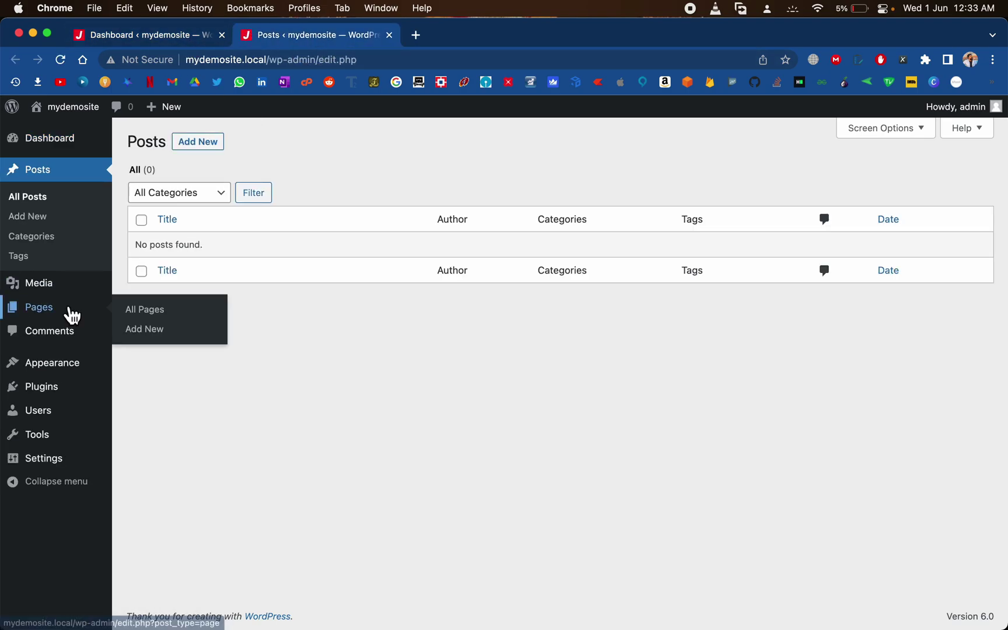
right_click(149, 322)
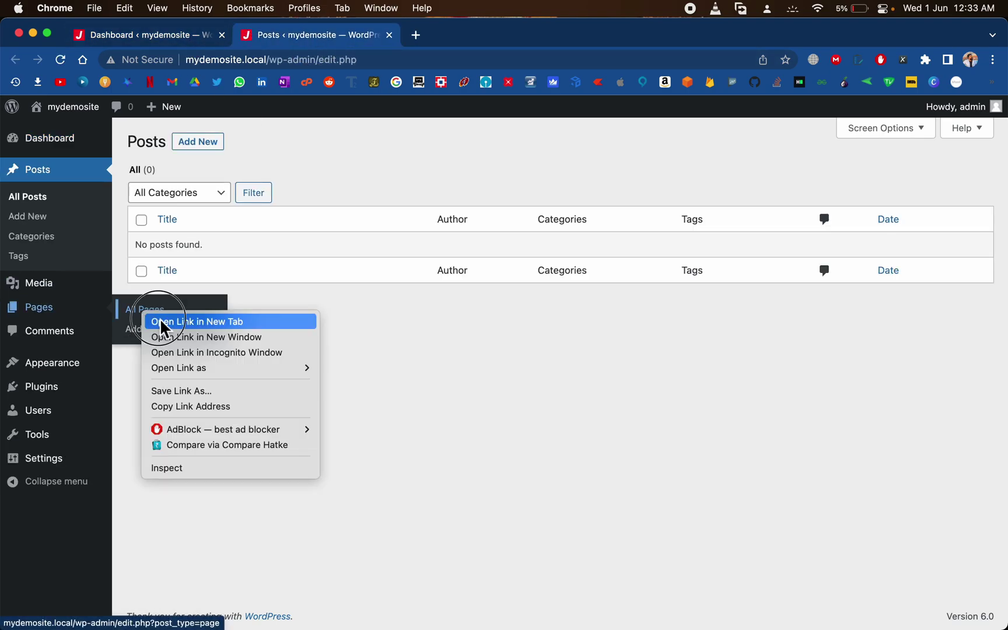
left_click(172, 322)
left_click(443, 35)
mouse_move(41, 347)
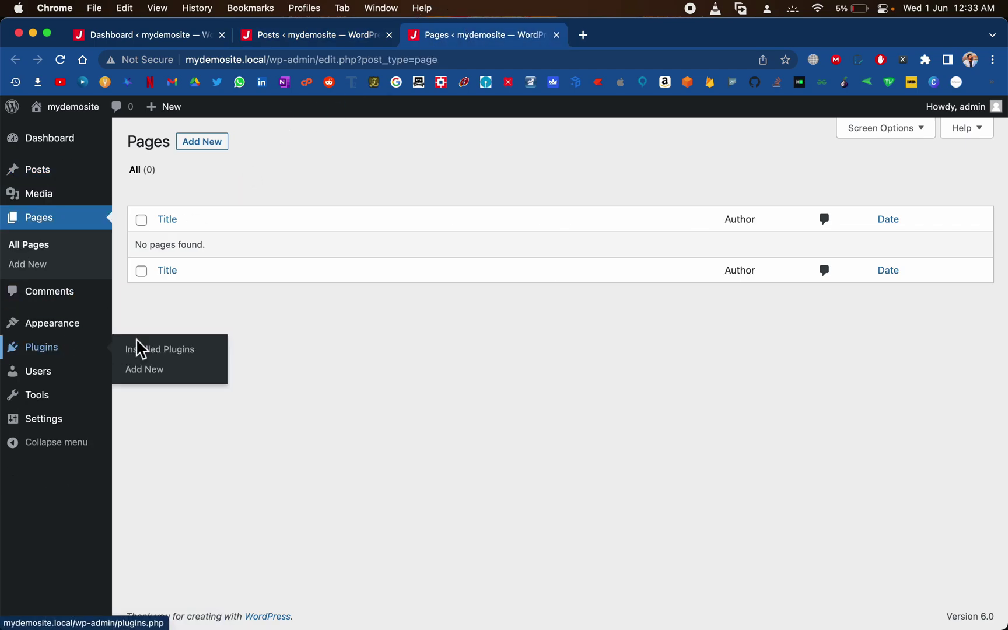
left_click(163, 352)
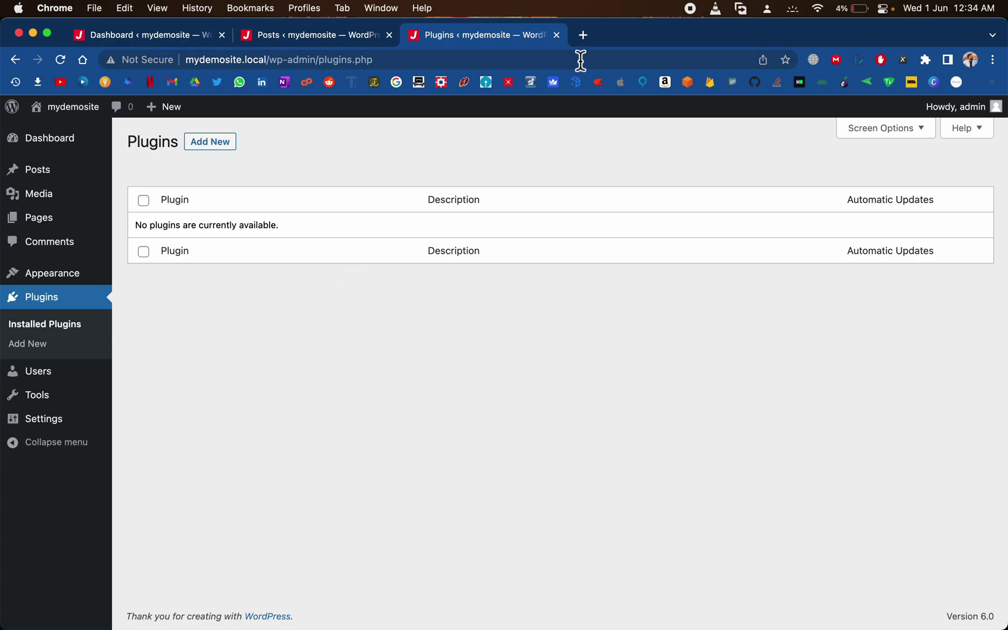
Load the GPL Solution website (gplsolution.com) in a new browser tab.
left_click(583, 35)
type("gpl")
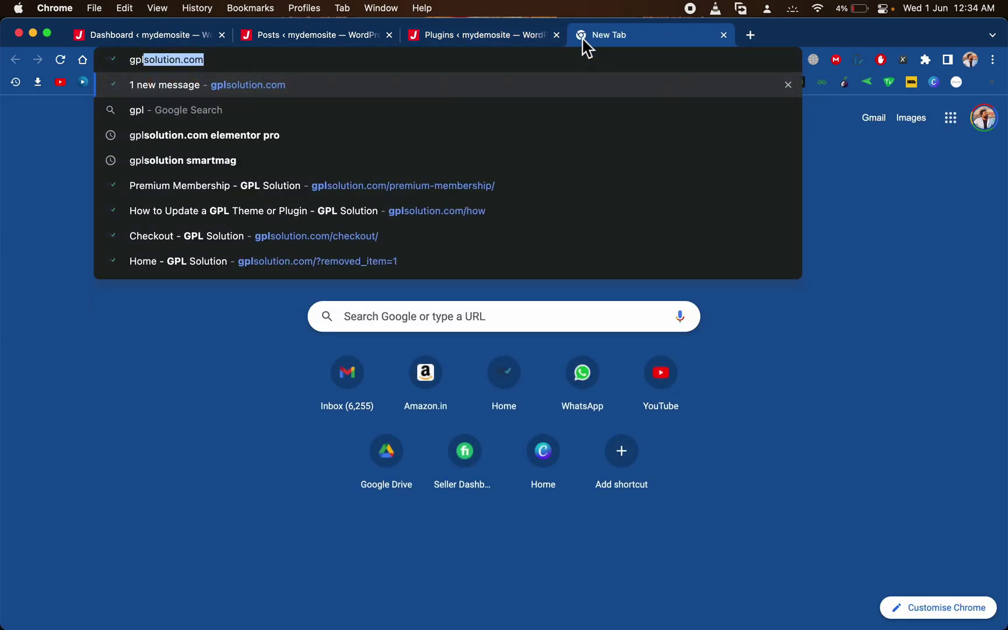
key("Return")
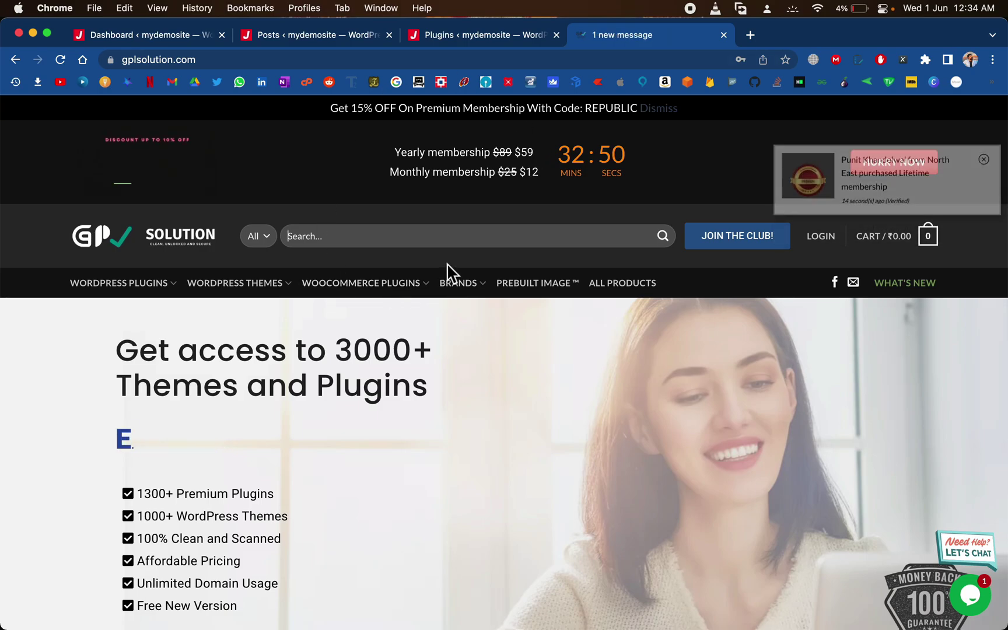
mouse_move(361, 283)
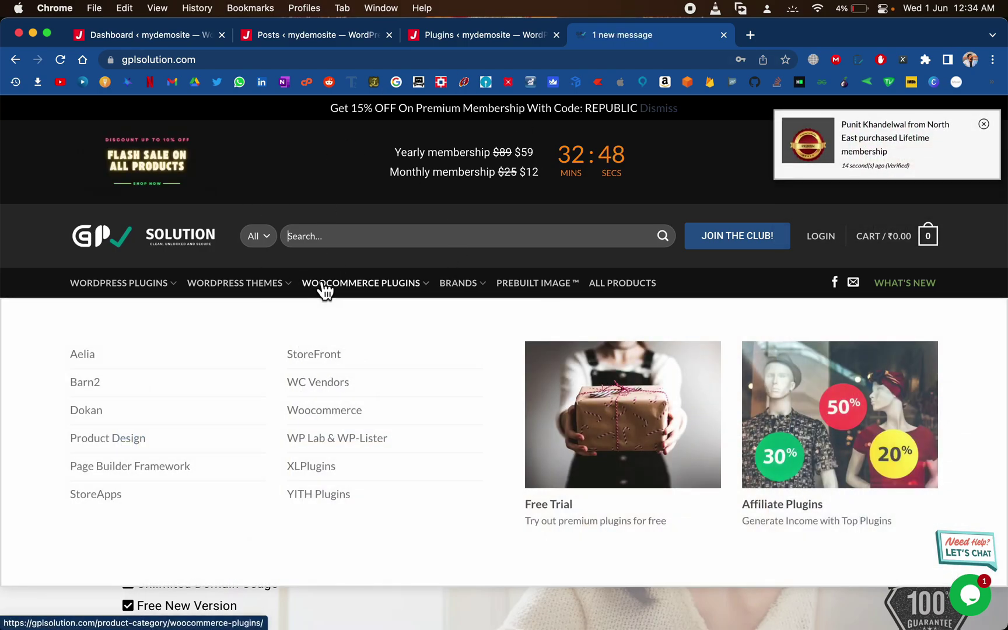
Search the site for 'flats' and highlight the Flatsome theme suggestion.
scroll(325, 290, "down", 1)
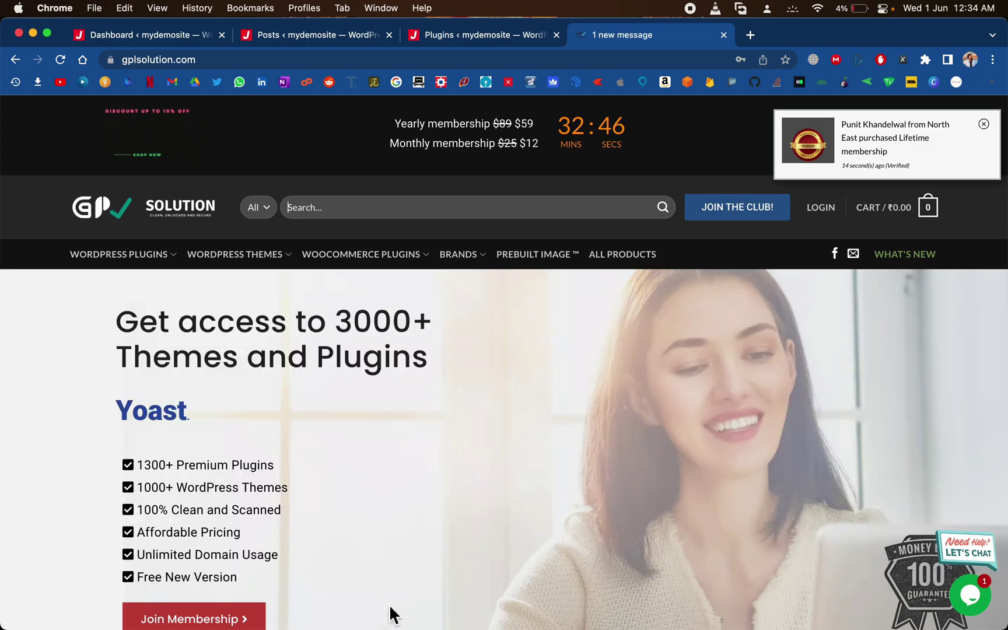
scroll(391, 610, "down", 5)
scroll(402, 525, "up", 7)
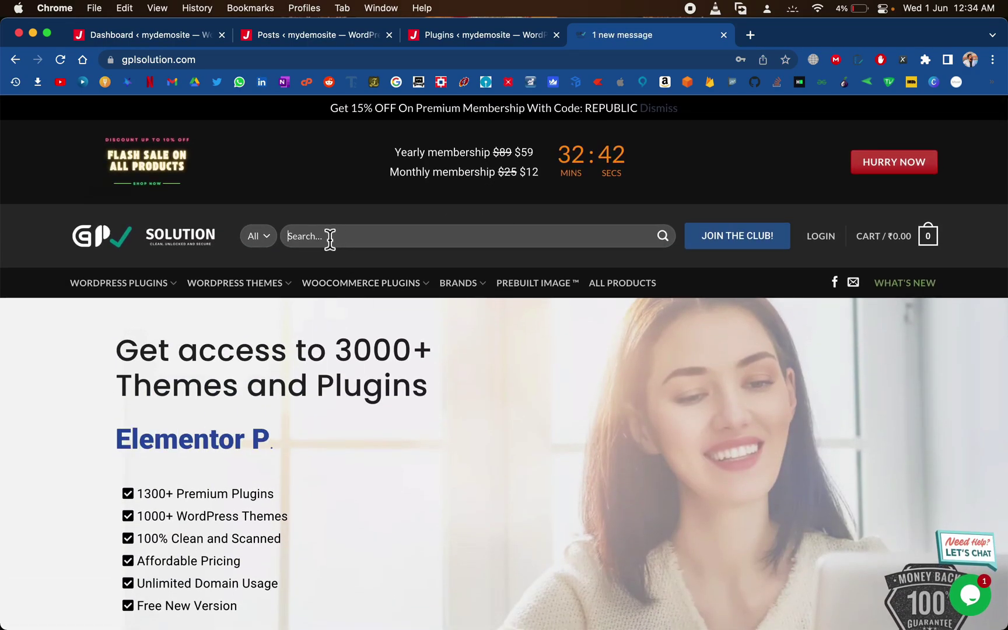
type("flats")
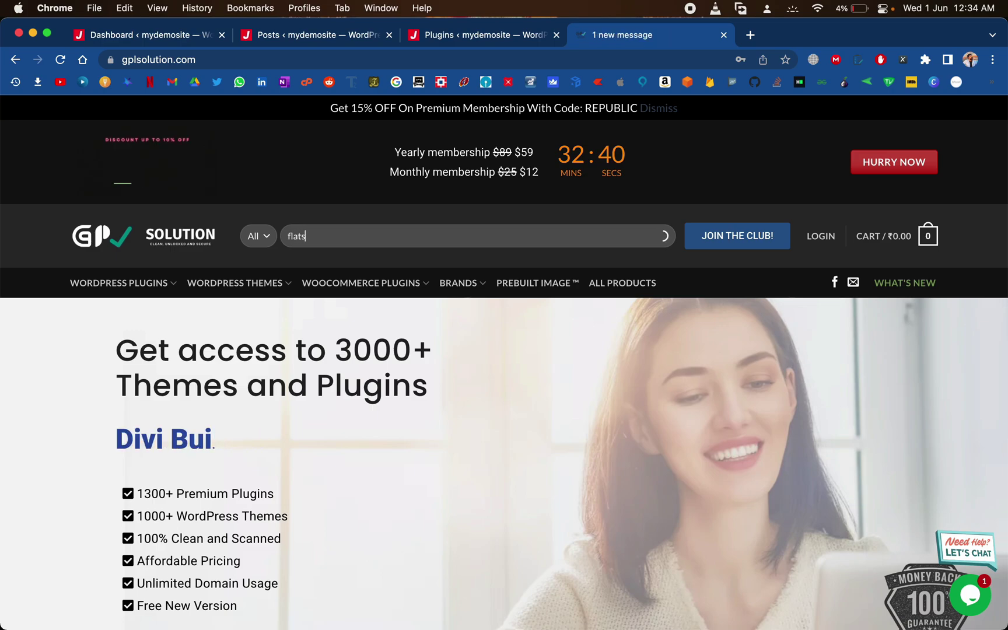
key("Down")
key("Down")
key("Down")
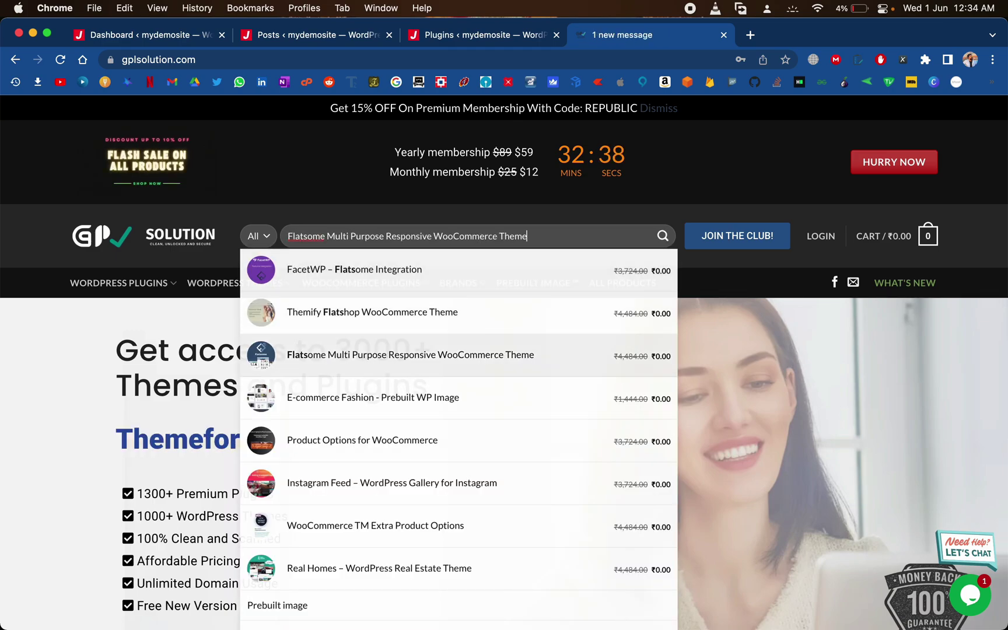
Open the Flatsome theme product page and review its name and version number.
left_click(436, 360)
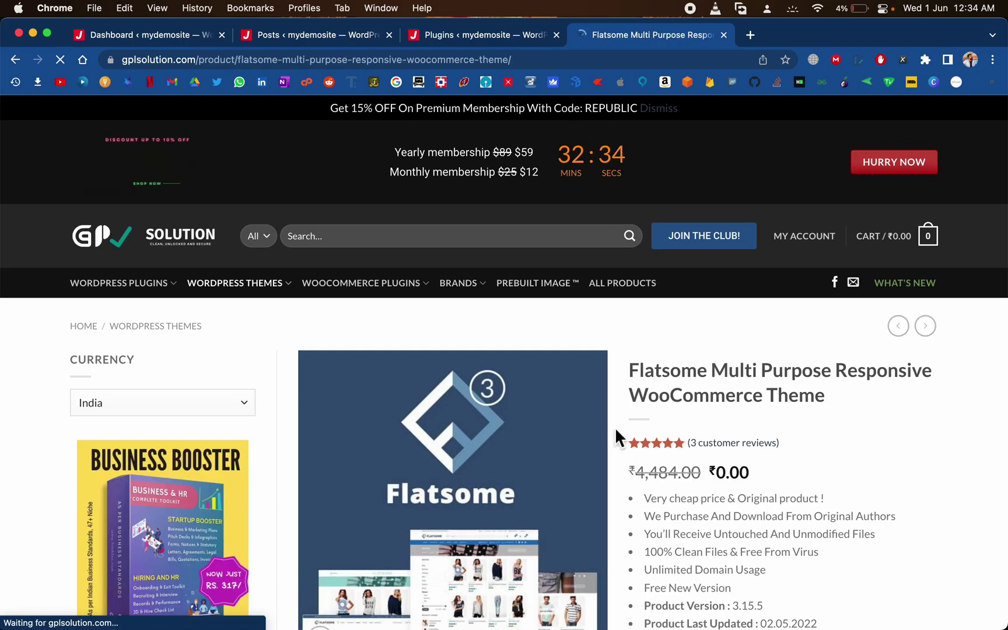
scroll(615, 434, "down", 2)
scroll(615, 434, "down", 1)
left_click_drag(630, 227, 704, 228)
left_click(731, 467)
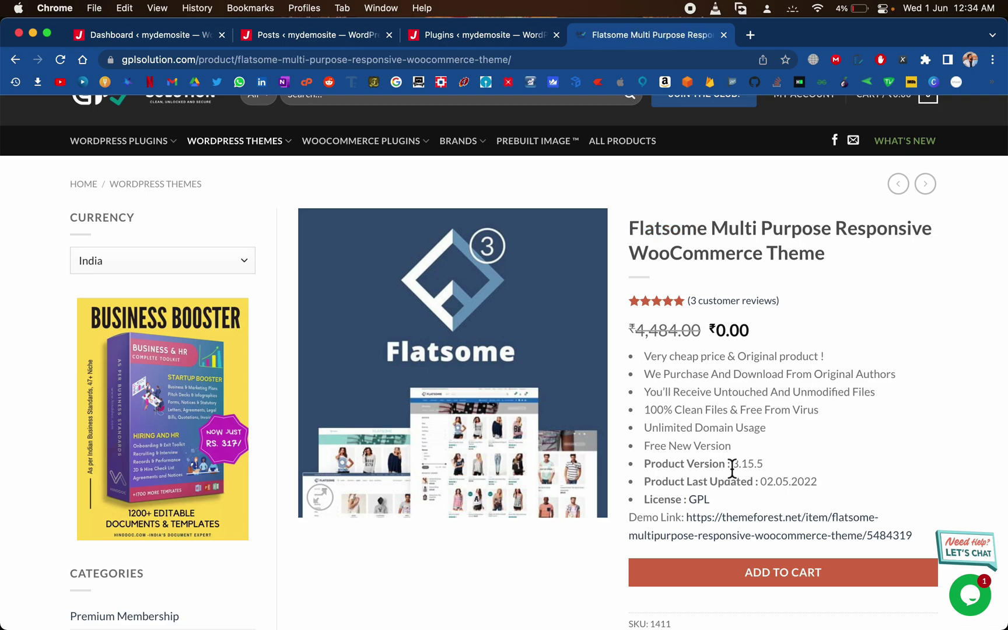
left_click_drag(732, 469, 817, 482)
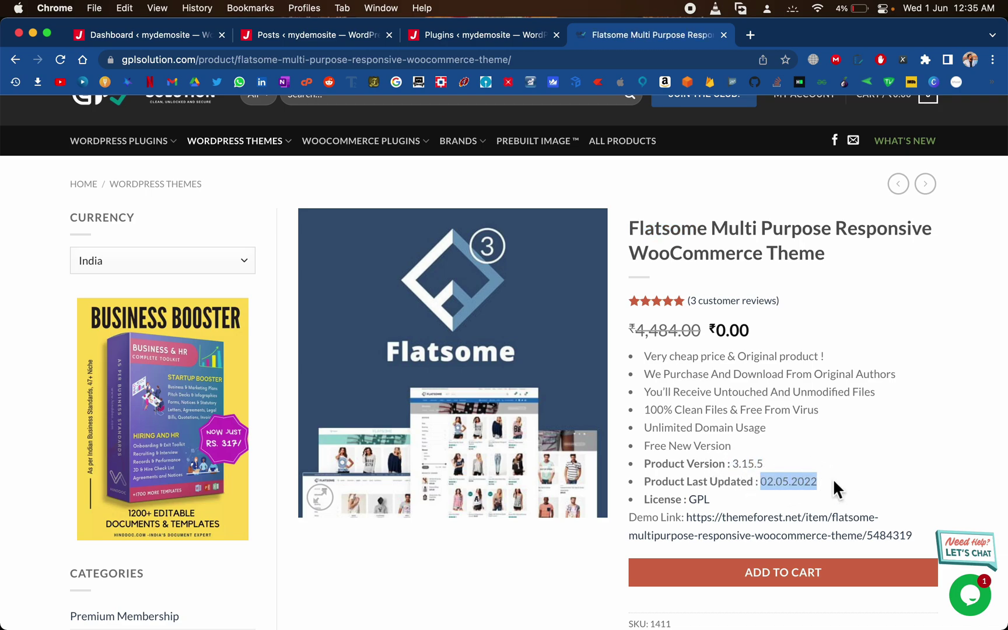
scroll(833, 480, "down", 2)
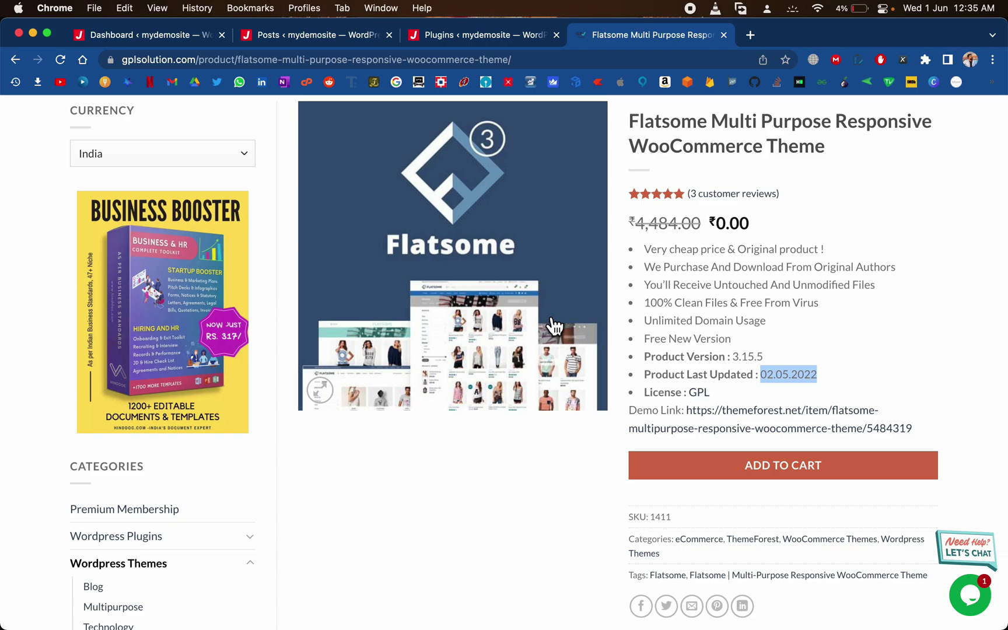
scroll(548, 332, "down", 10)
scroll(519, 409, "down", 2)
scroll(461, 359, "up", 3)
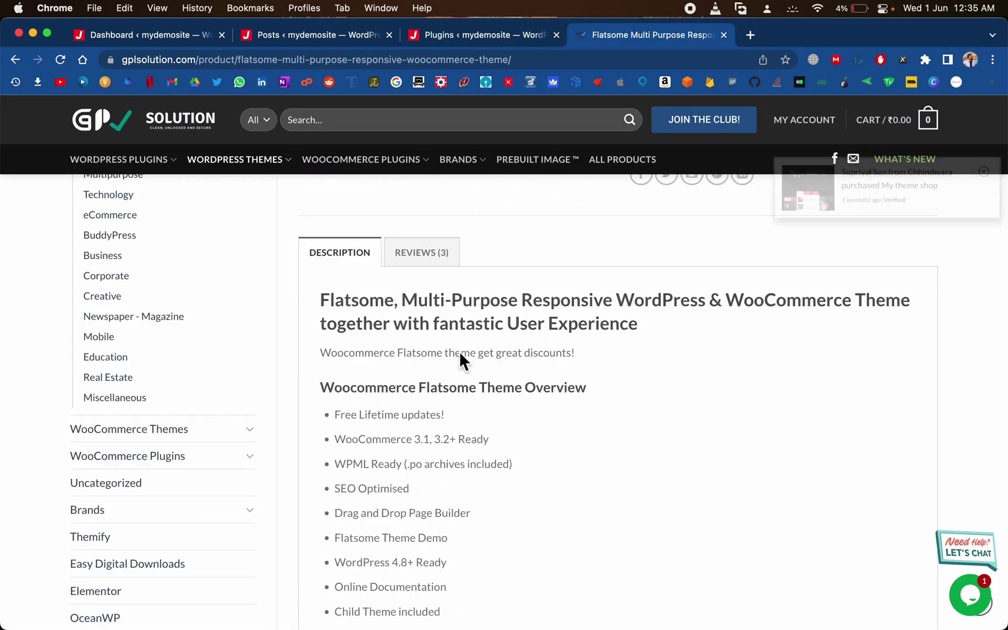
scroll(461, 358, "up", 10)
scroll(464, 360, "down", 2)
Add Flatsome to the cart, place the free order, and download the zip.
left_click(734, 521)
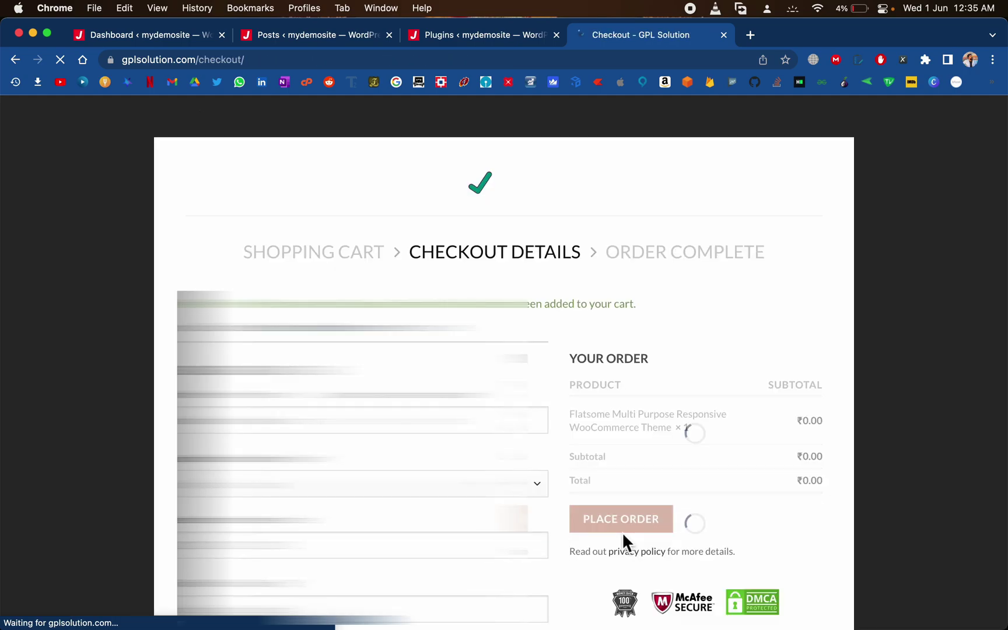
scroll(533, 421, "down", 3)
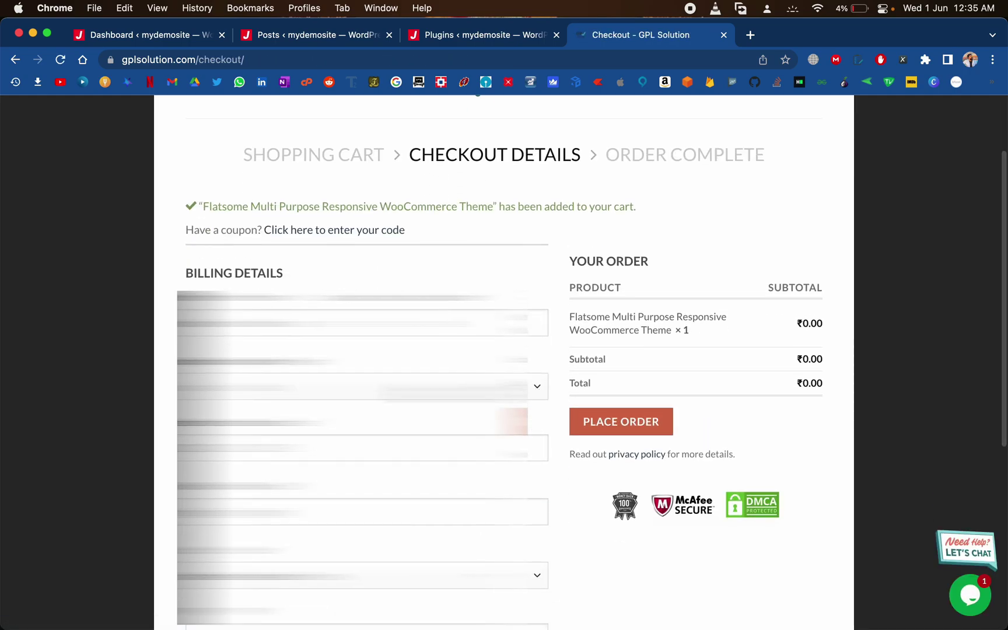
left_click(642, 420)
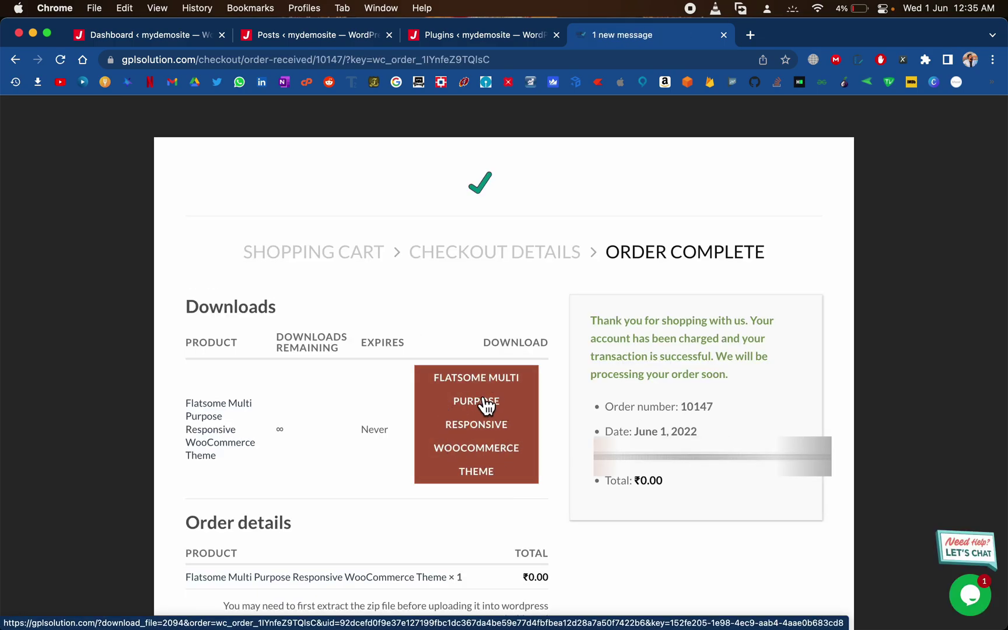
left_click(483, 435)
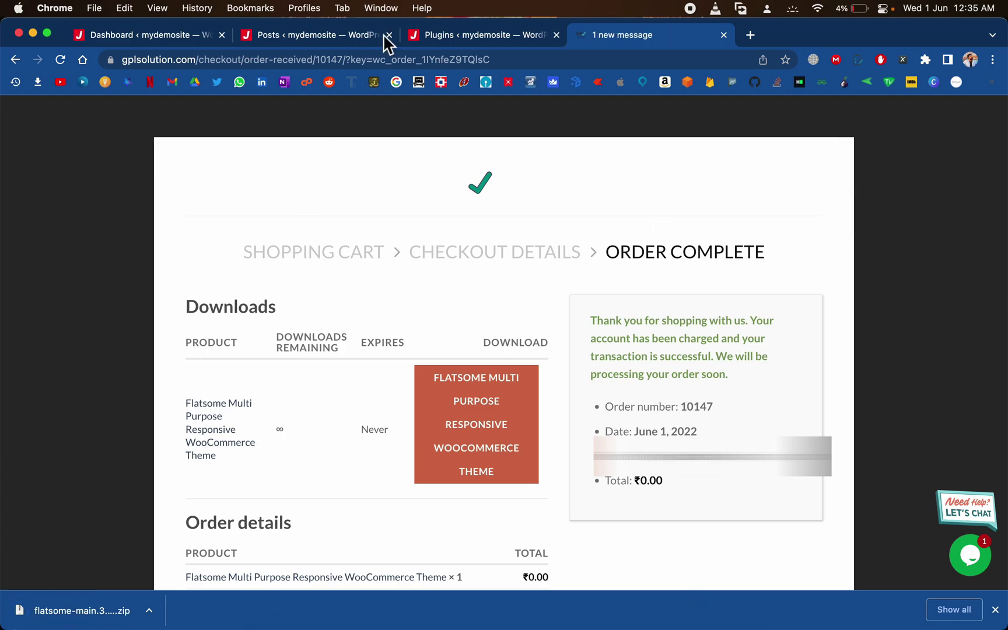
Go to Appearance > Themes > Add New > Upload Theme and open the downloaded zip's options.
left_click(190, 37)
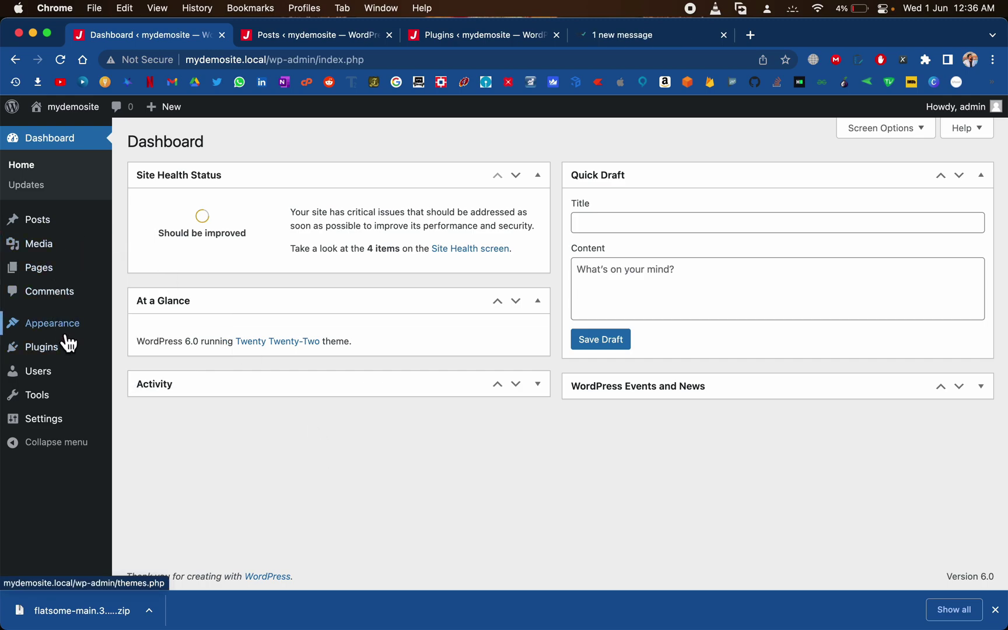
mouse_move(52, 323)
left_click(84, 333)
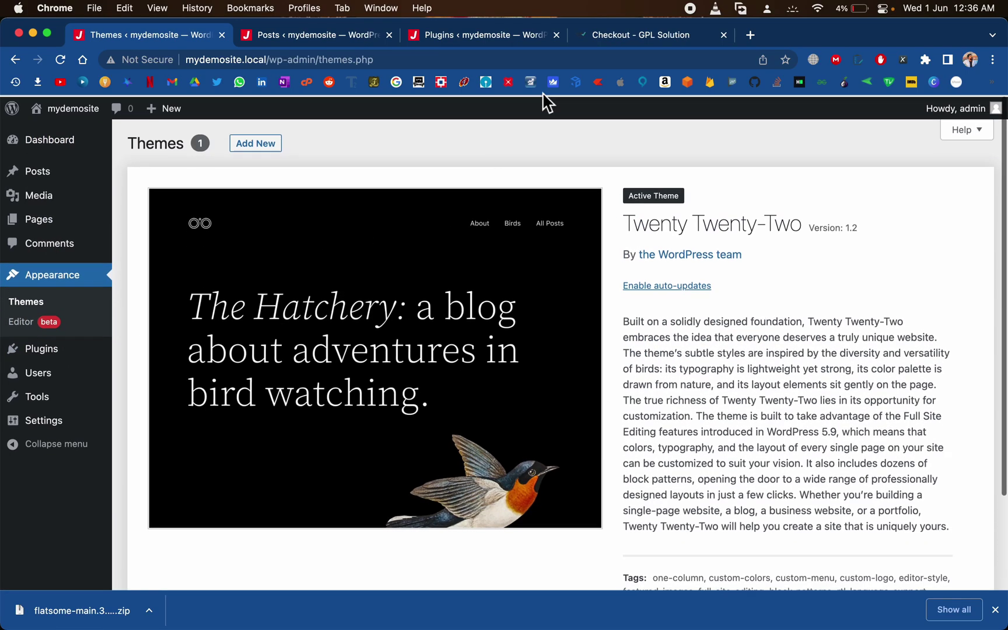
left_click(266, 150)
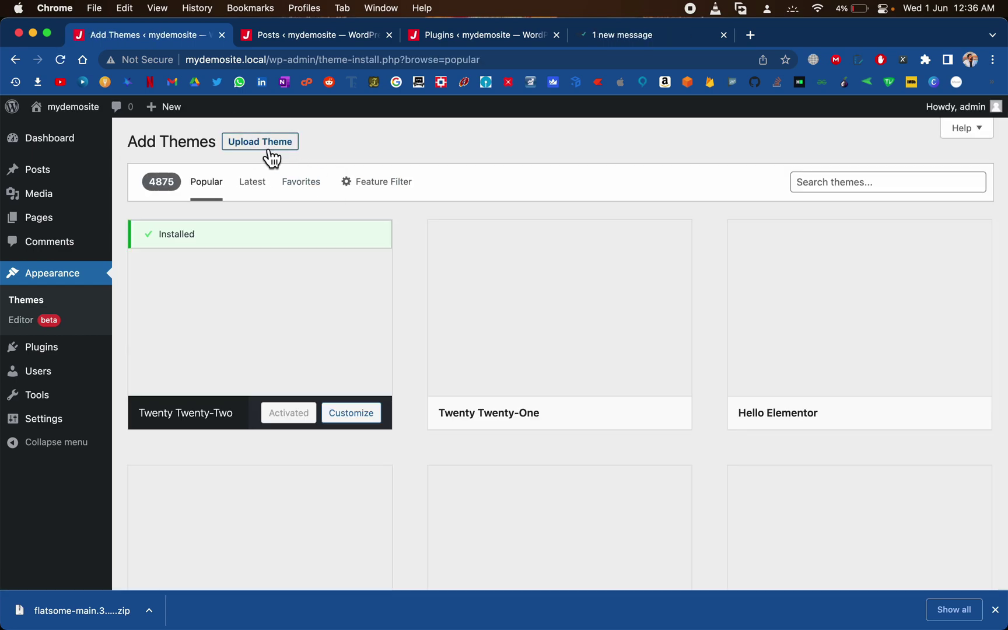
left_click(265, 146)
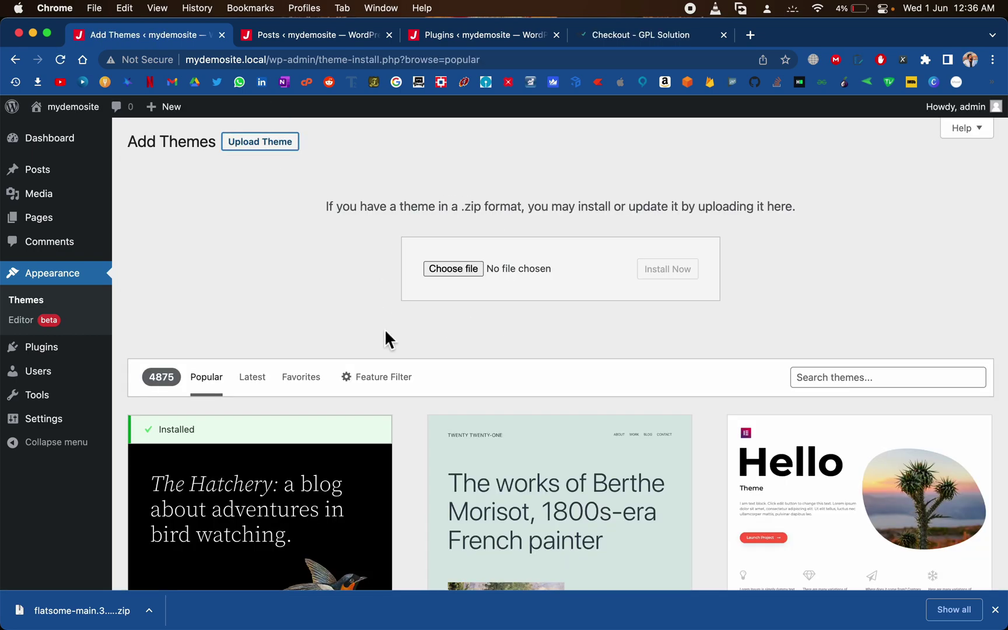
left_click(148, 611)
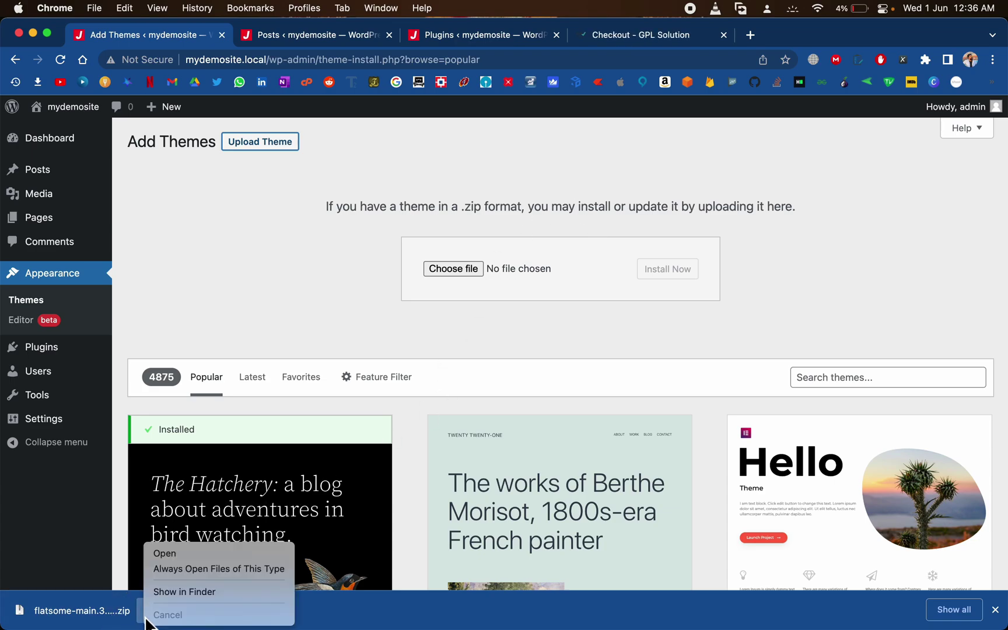
In Downloads, create a 'flatsome' folder and move the Flatsome zip into it.
left_click(187, 590)
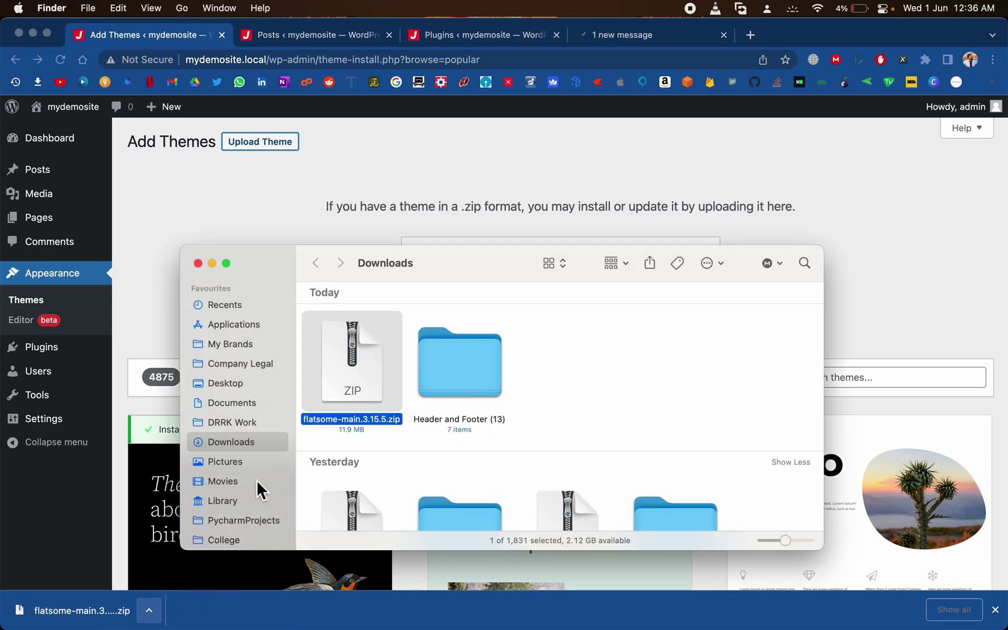
right_click(356, 360)
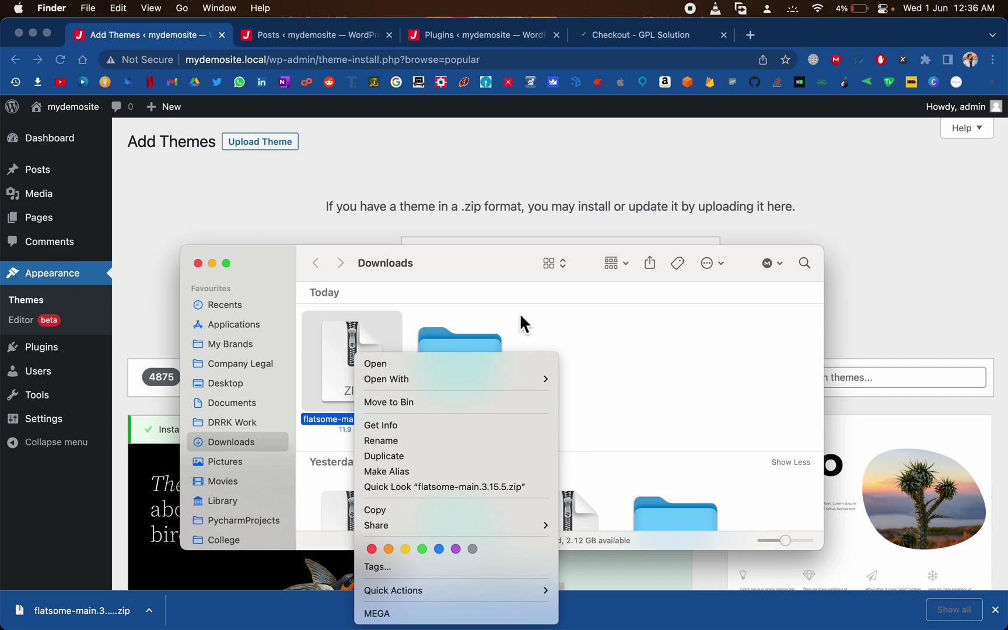
left_click(542, 345)
right_click(544, 341)
left_click(554, 349)
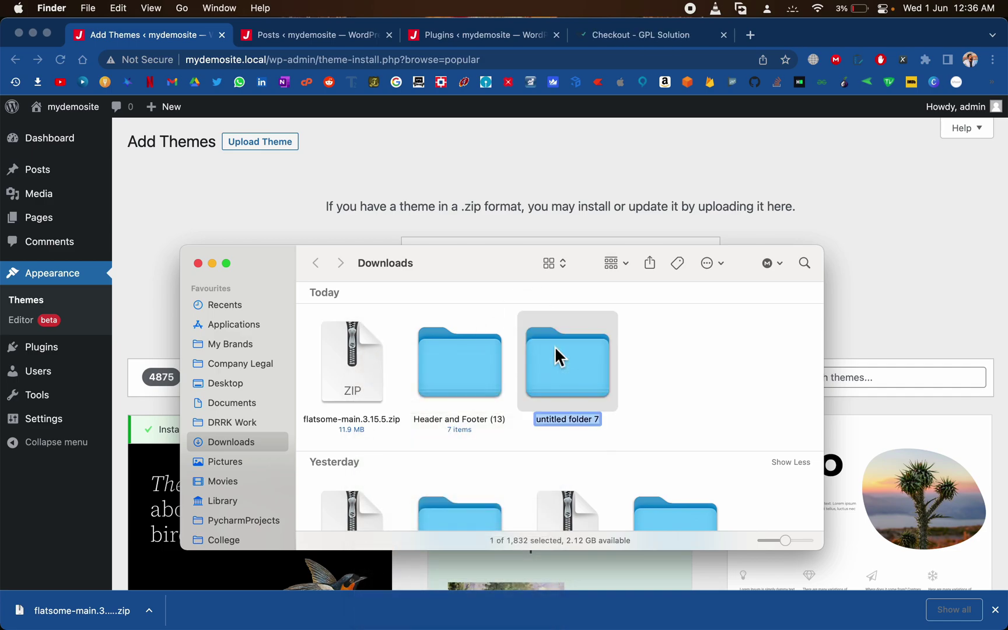
type("flatsome")
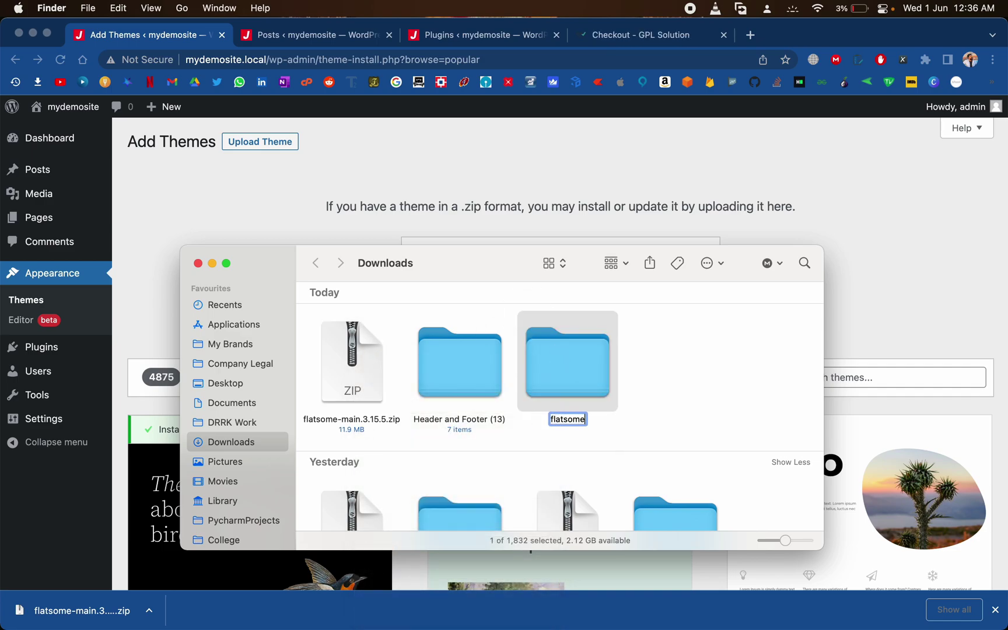
key("Return")
left_click_drag(488, 362, 387, 371)
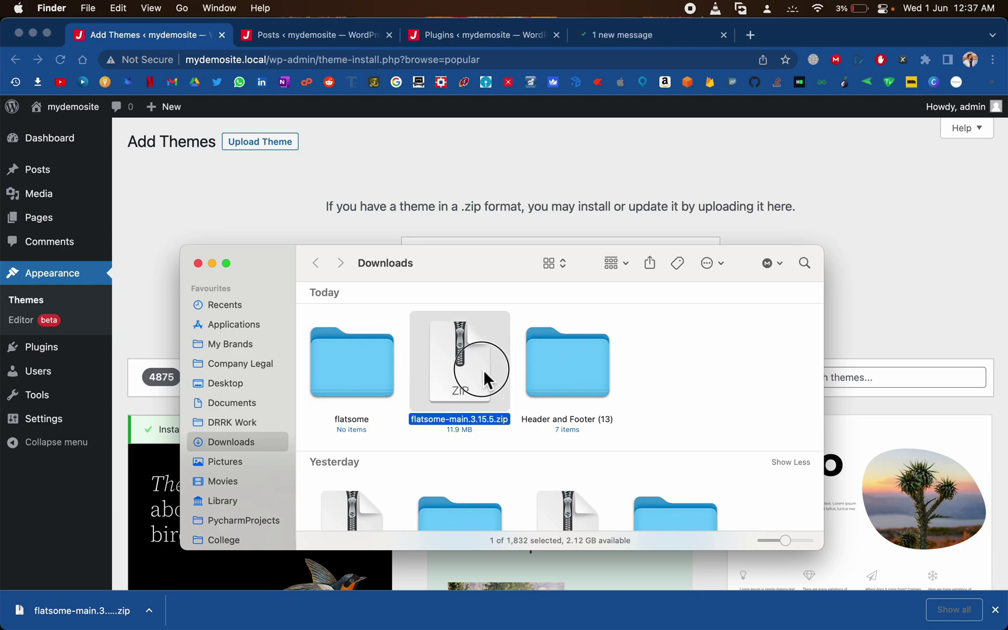
double_click(386, 371)
Extract the zip with Archive Utility and open flatsome-main > Theme Files.
left_click(340, 304)
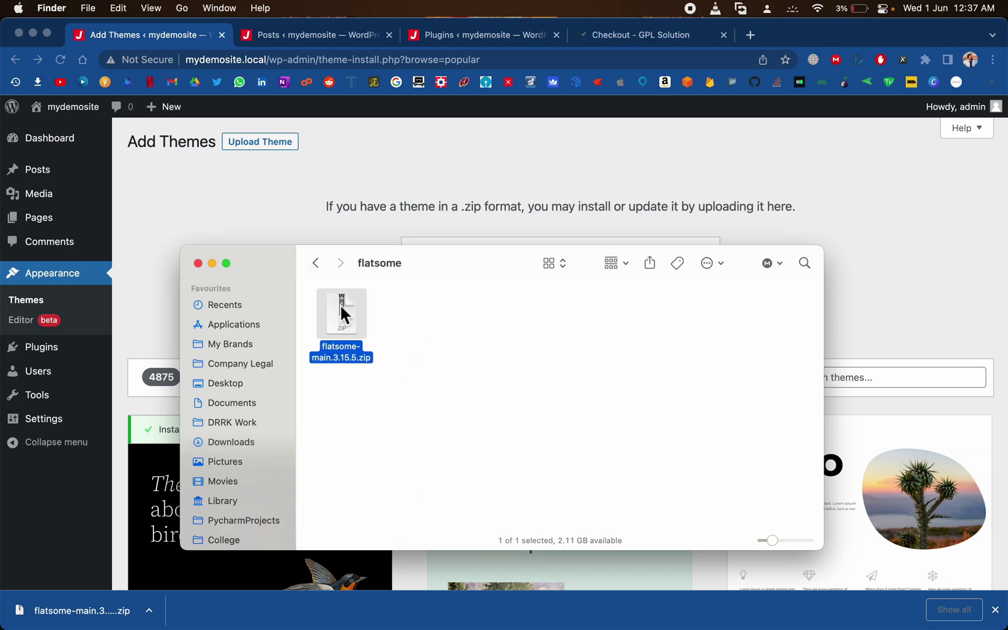
right_click(340, 304)
mouse_move(371, 327)
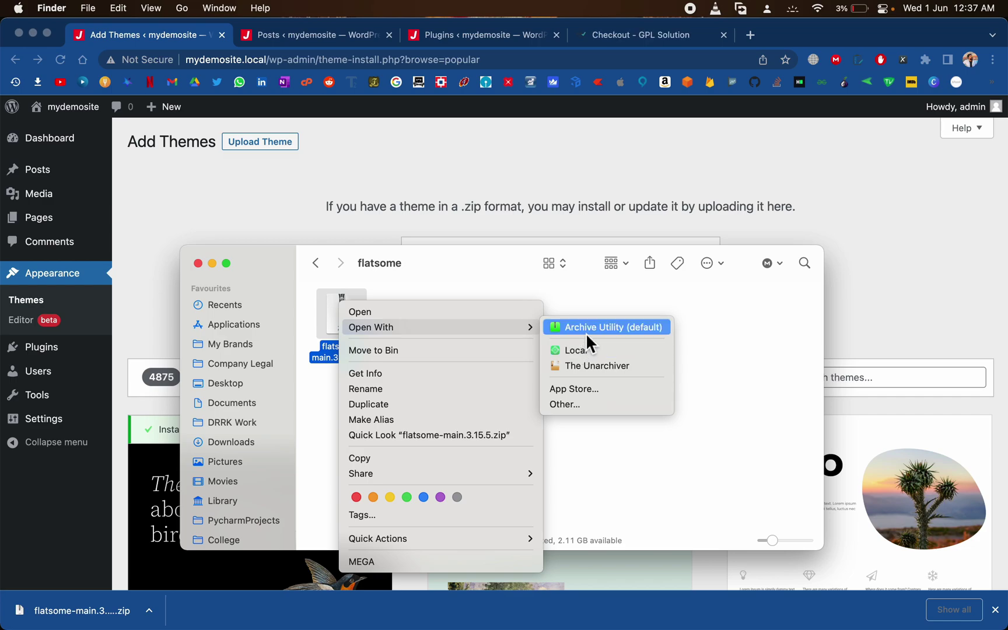
left_click(586, 328)
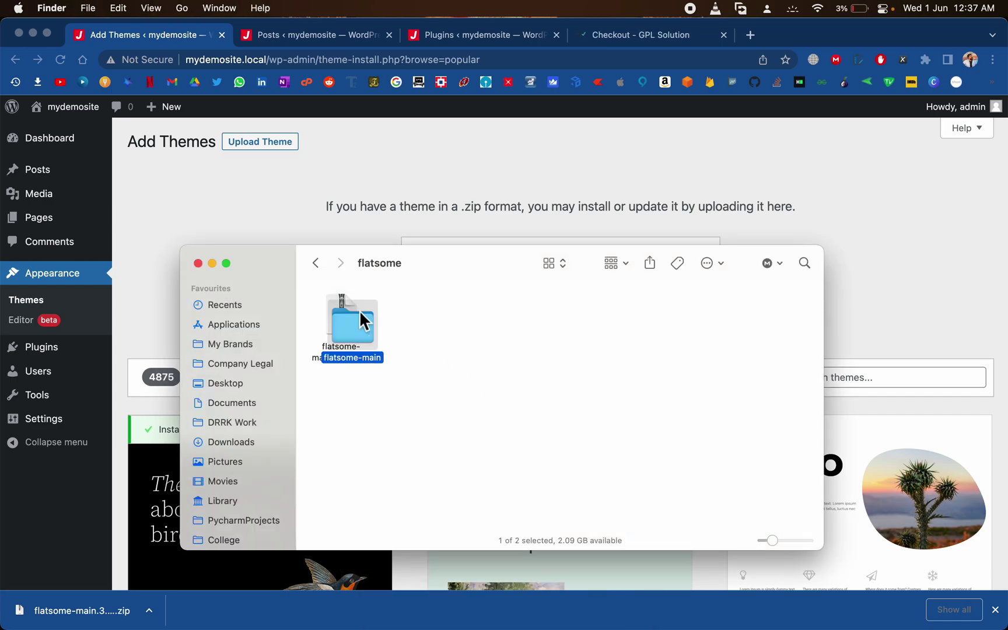
left_click_drag(360, 313, 499, 313)
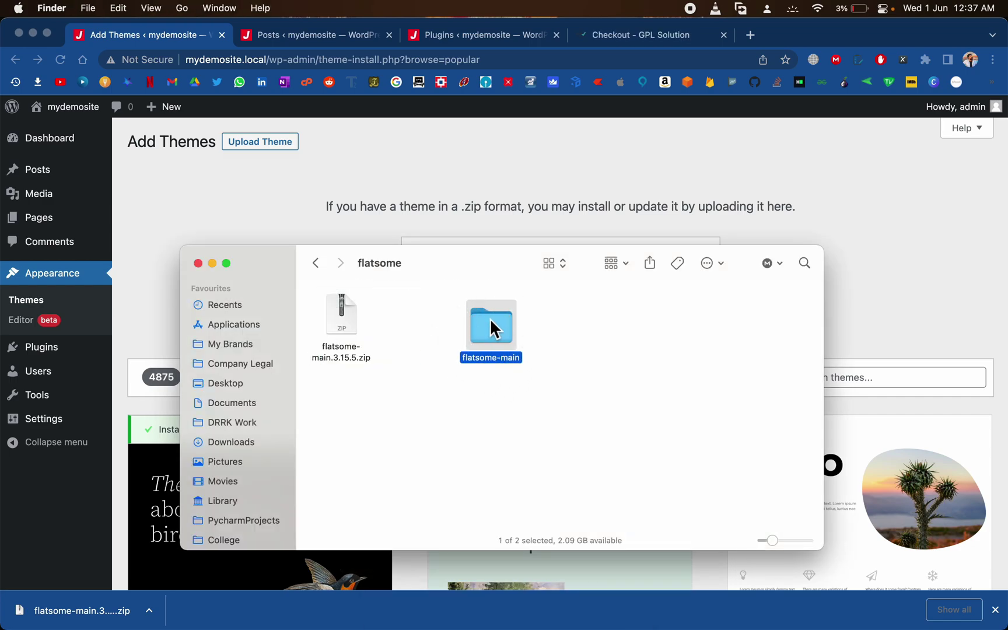
double_click(489, 318)
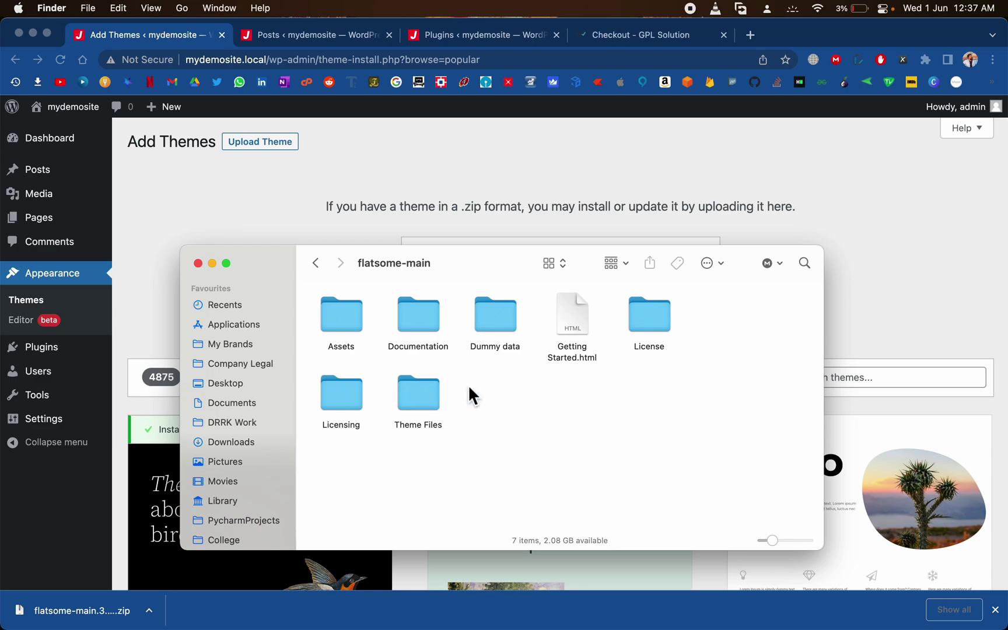
double_click(429, 389)
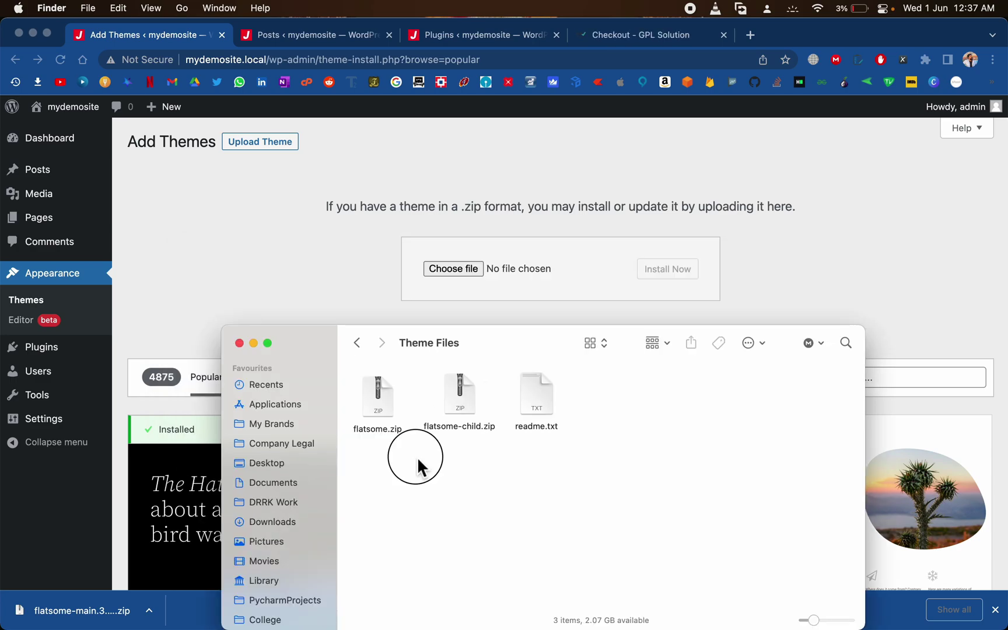
Drop flatsome.zip from Theme Files onto the upload form and install it.
mouse_move(452, 422)
left_mouse_down()
mouse_move(506, 434)
mouse_move(506, 422)
left_mouse_up()
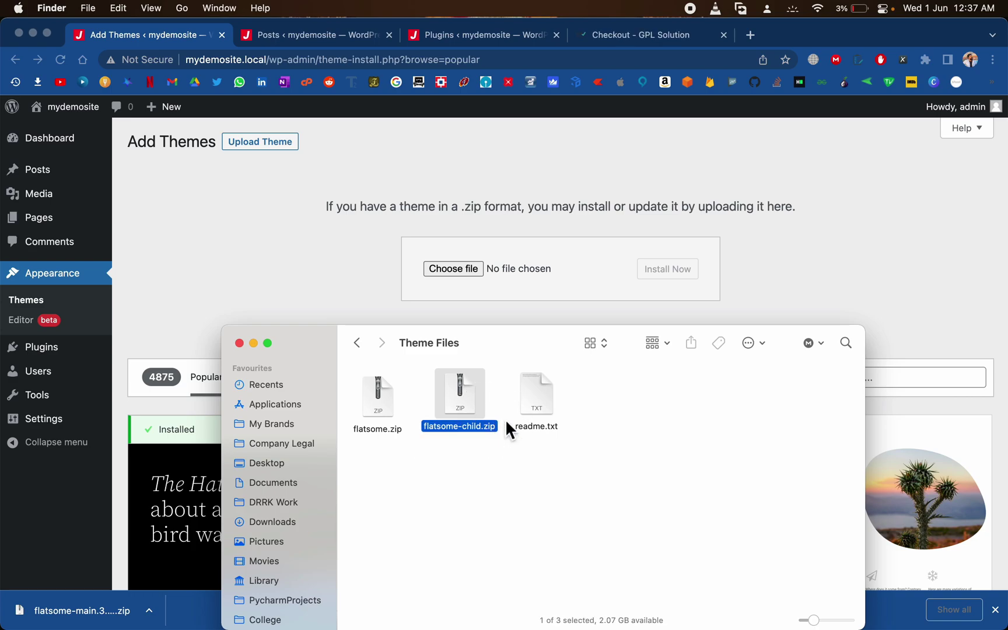
left_click(505, 431)
left_click(420, 440)
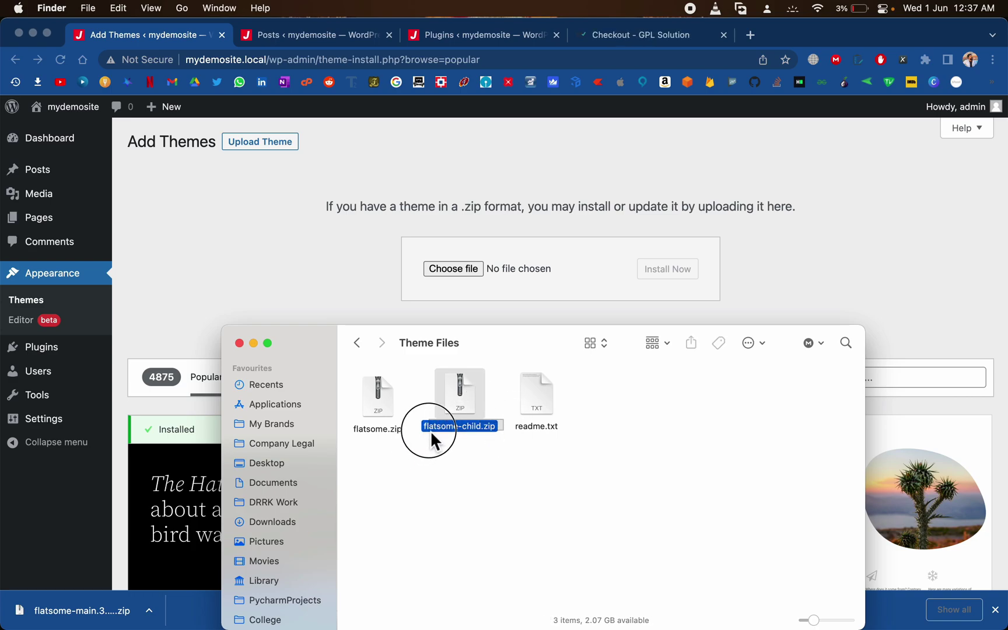
key("Escape")
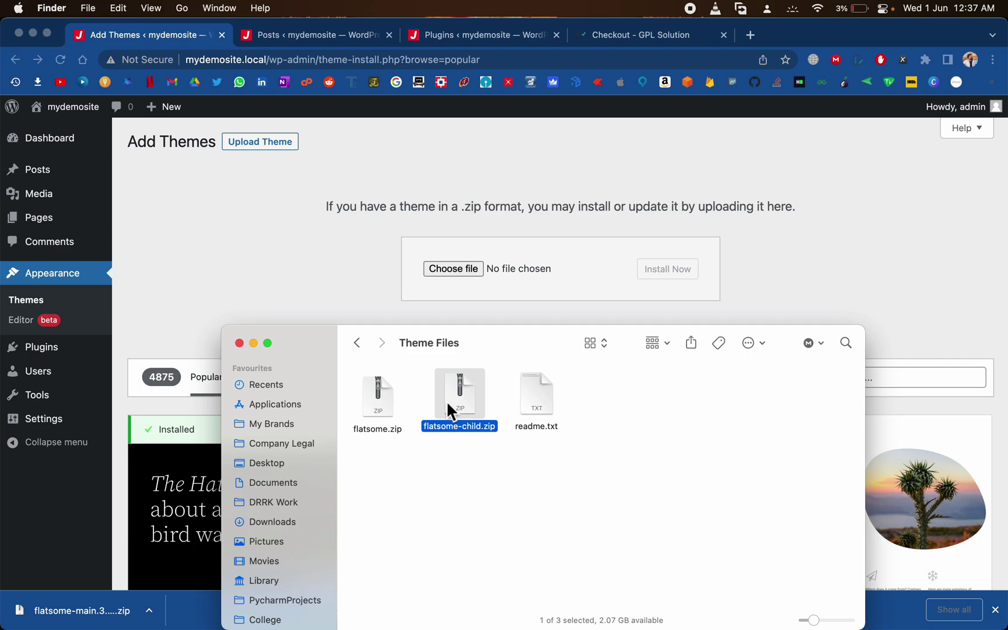
left_click(379, 411)
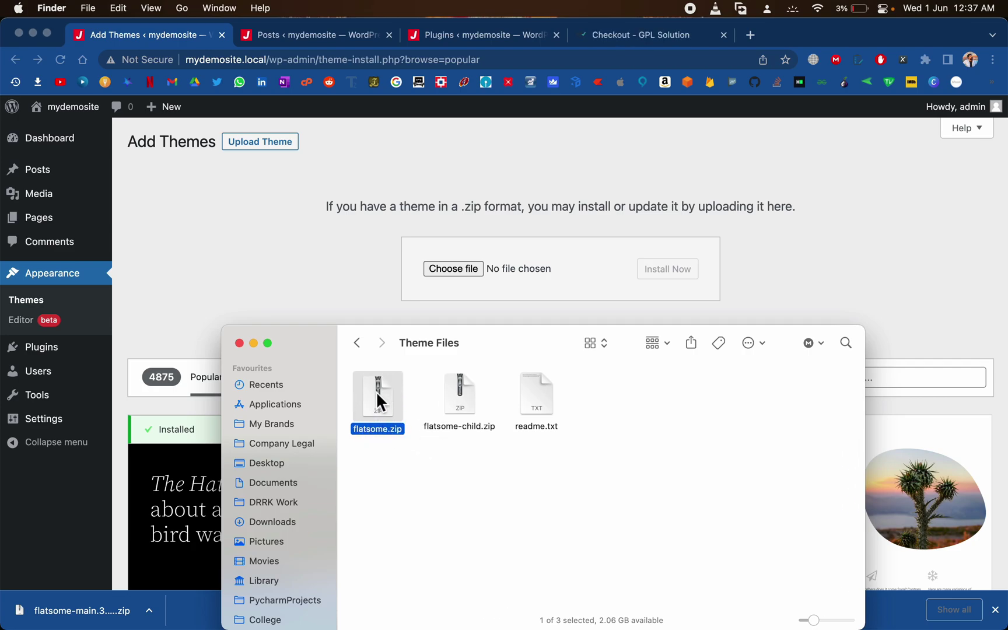
left_click_drag(372, 432, 457, 267)
left_click(672, 276)
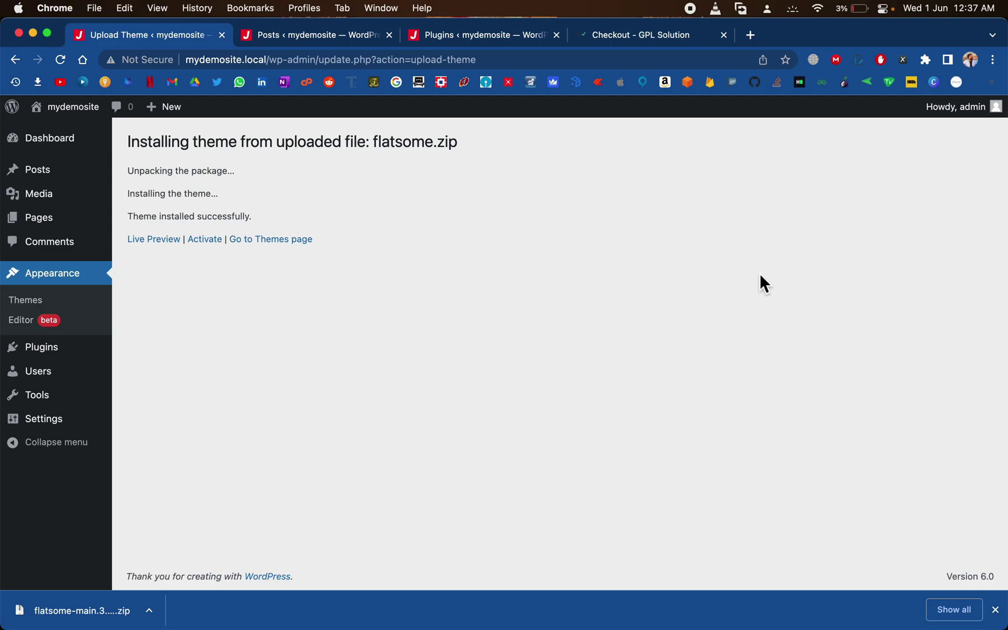
Activate the newly installed Flatsome theme.
left_click_drag(134, 217, 274, 218)
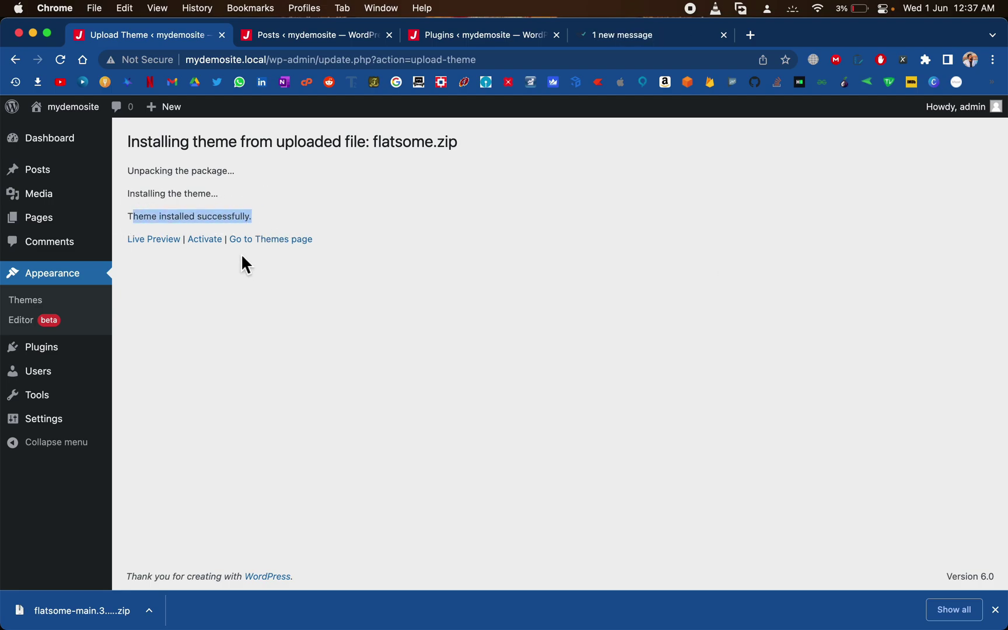
left_click(211, 241)
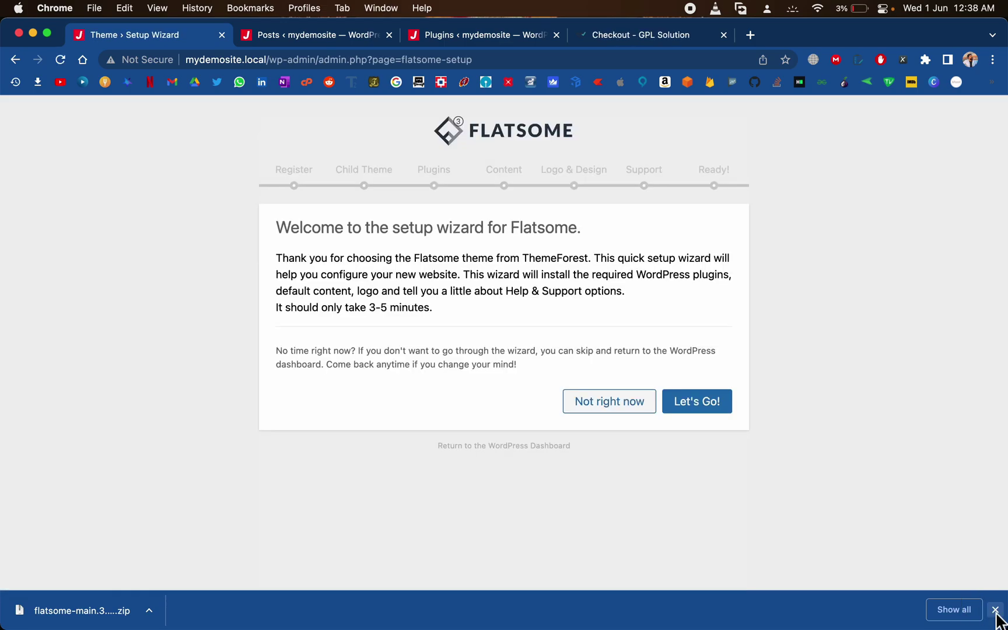
left_click(995, 609)
Start the Flatsome wizard and confirm the Register step shows the site registered.
left_click_drag(461, 258, 466, 321)
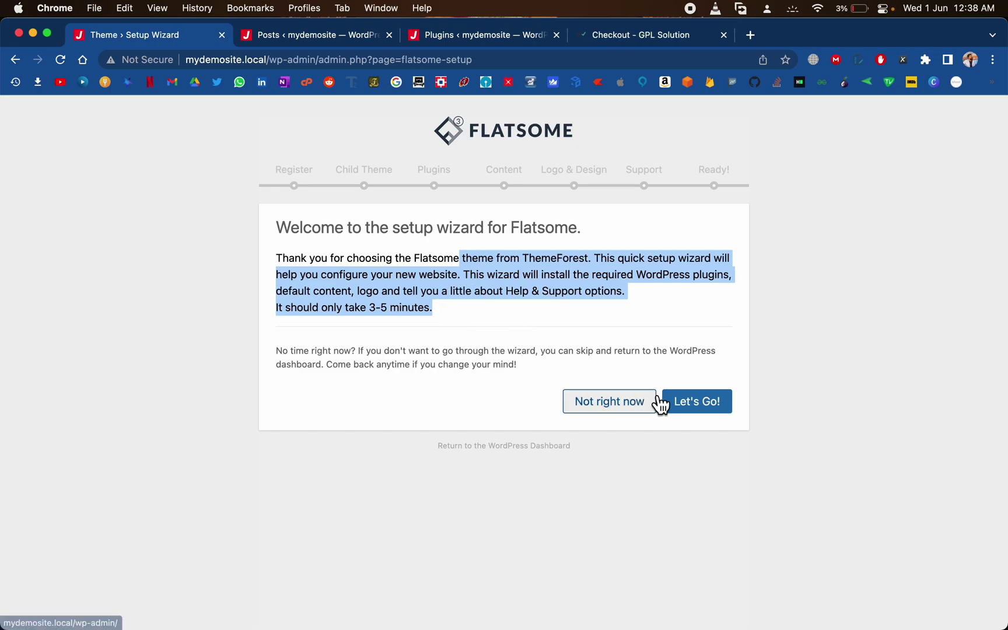
left_click(702, 402)
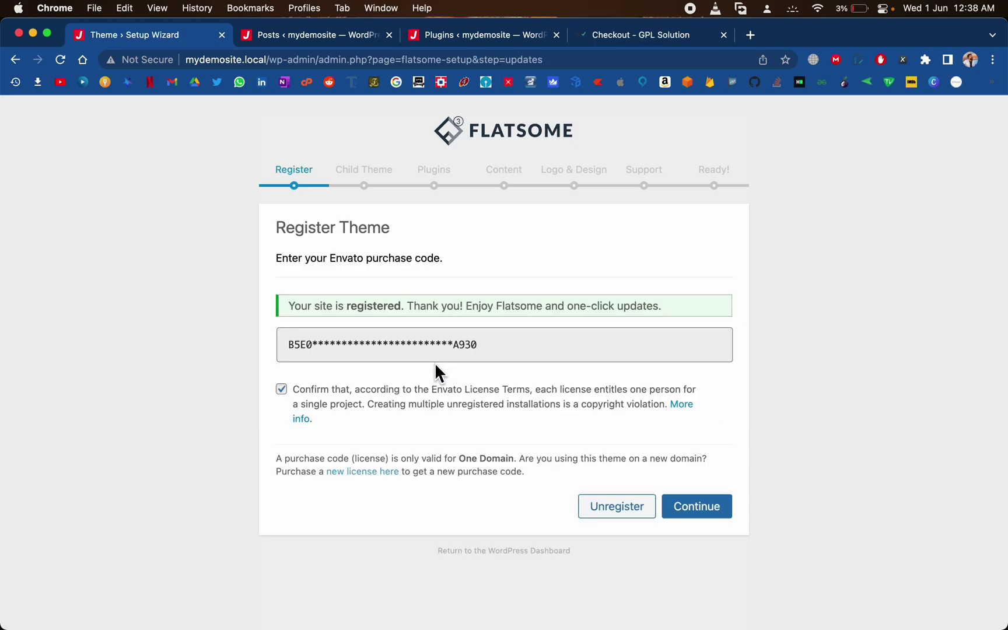
left_click_drag(288, 305, 538, 306)
left_click_drag(284, 304, 647, 309)
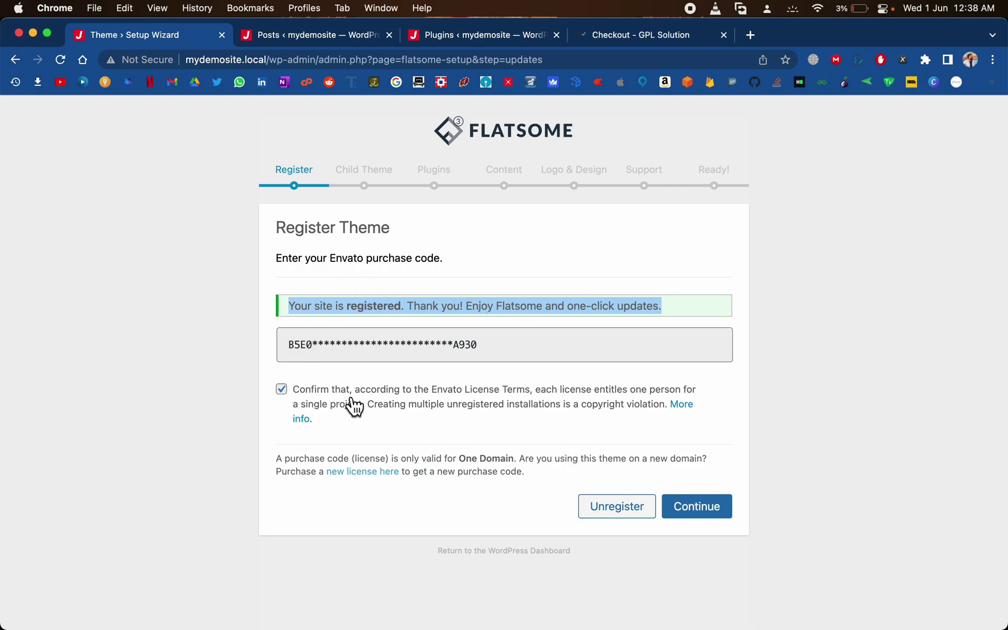
Skip the wizard's Child Theme step without creating a child theme.
left_click(713, 516)
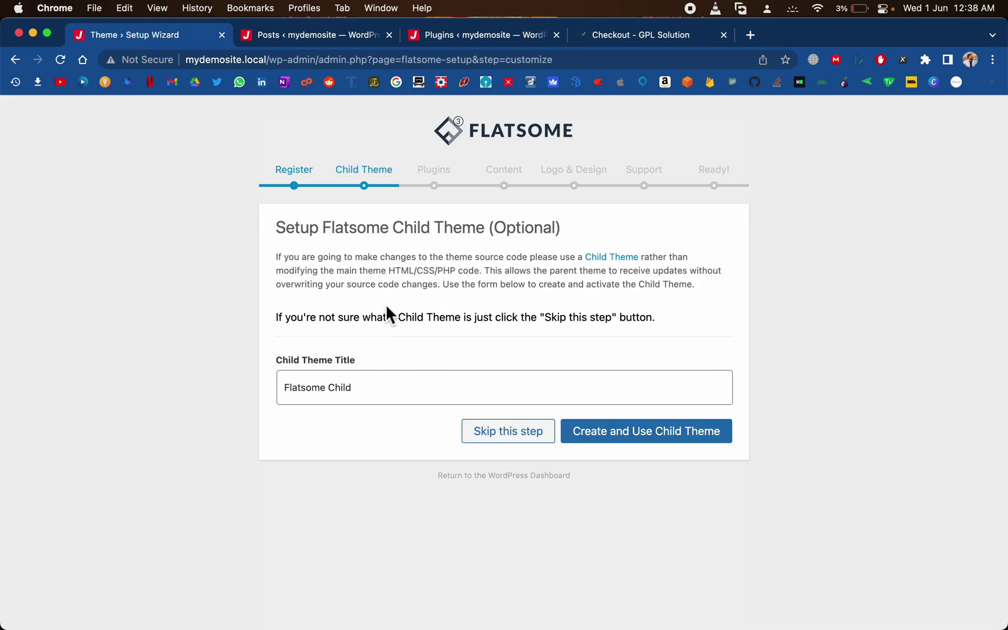
left_click_drag(372, 317, 528, 321)
left_click(552, 330)
left_click(507, 442)
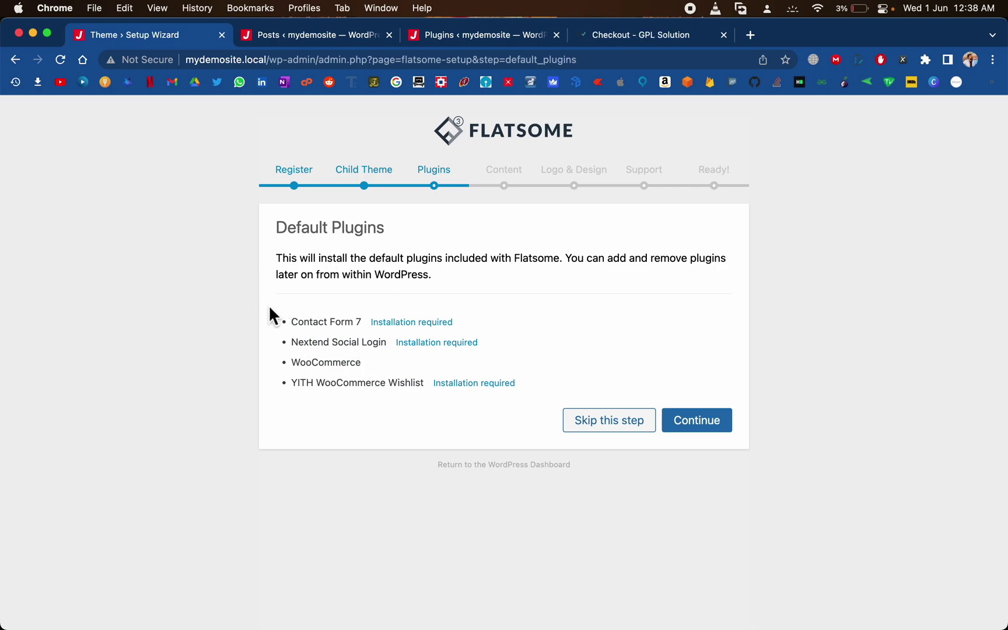
Install the default Flatsome plugins, starting with Contact Form 7.
left_click_drag(270, 308, 380, 389)
left_click(380, 389)
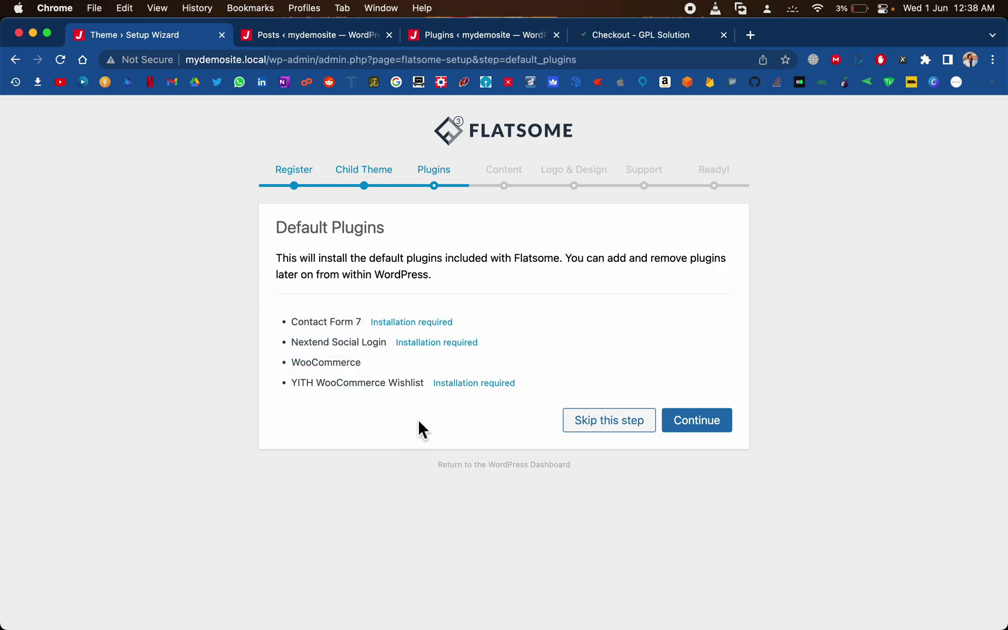
left_click(707, 423)
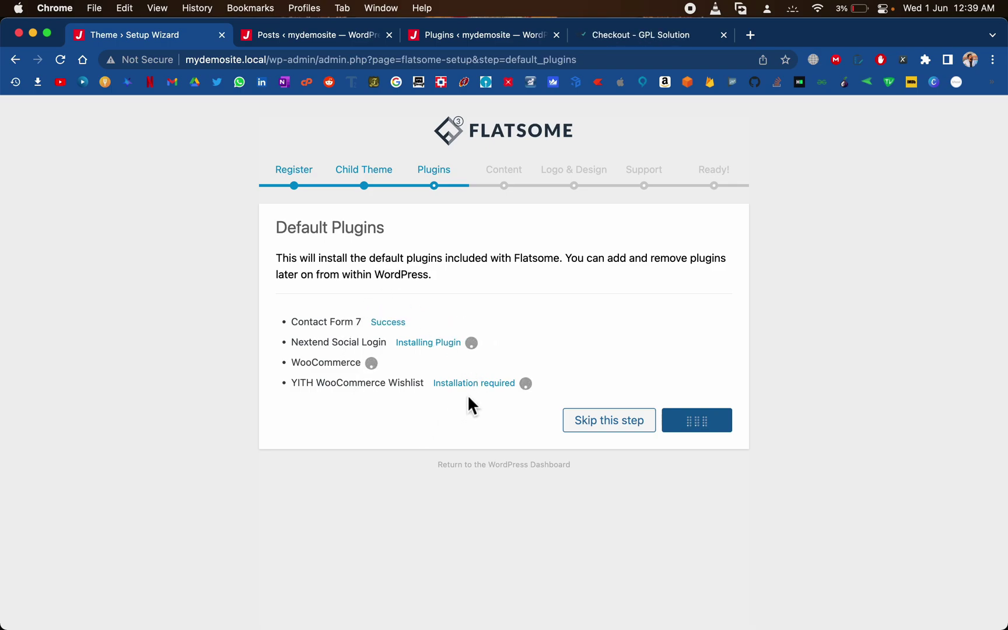
key("super+t")
Search the web for 'flats' and open Flatsome's ThemeForest product page.
type("f")
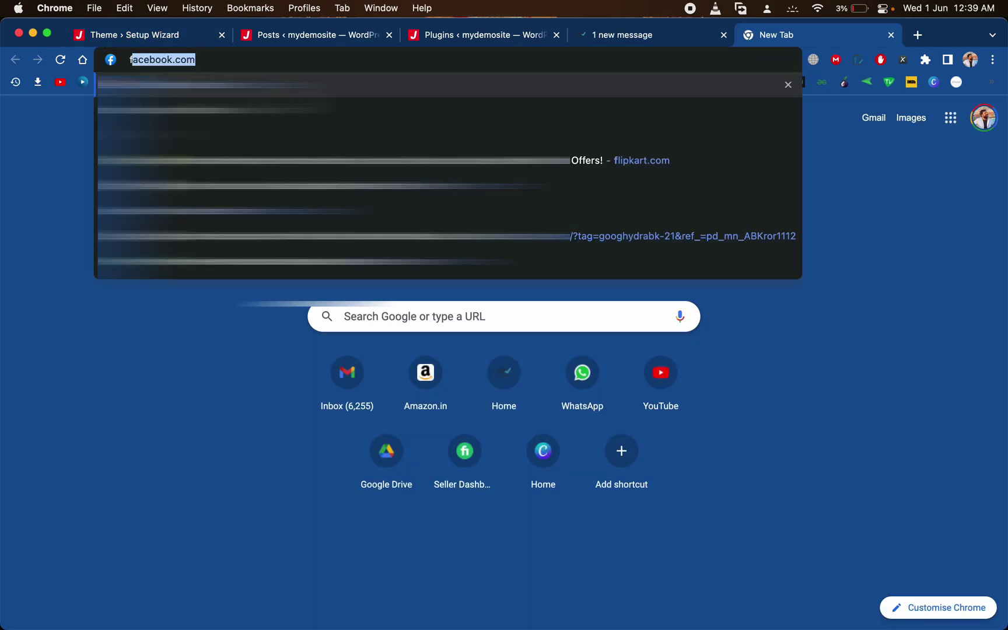
type("lats")
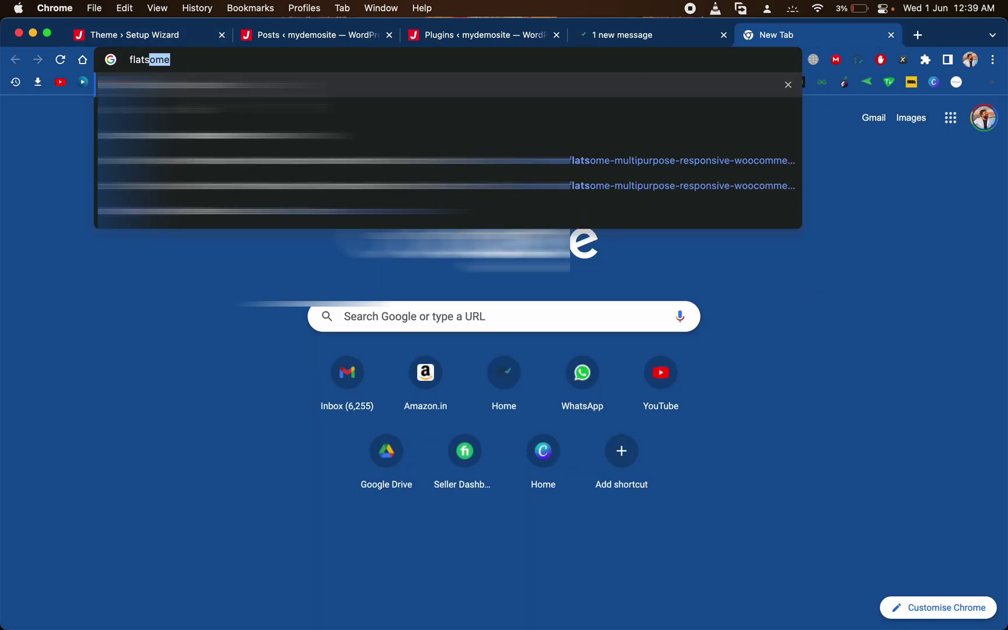
key("Return")
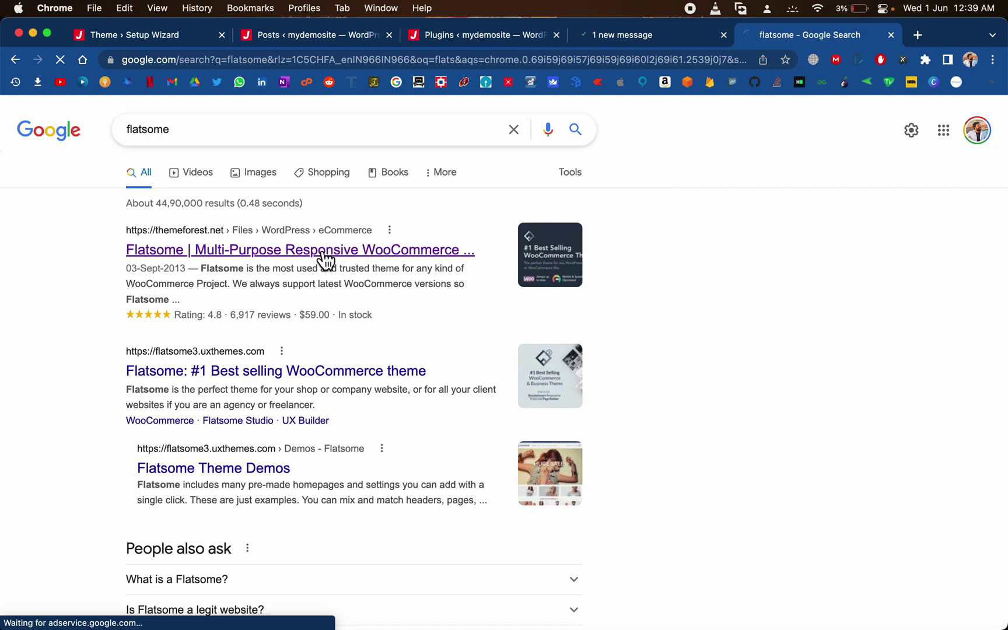
left_click(322, 254)
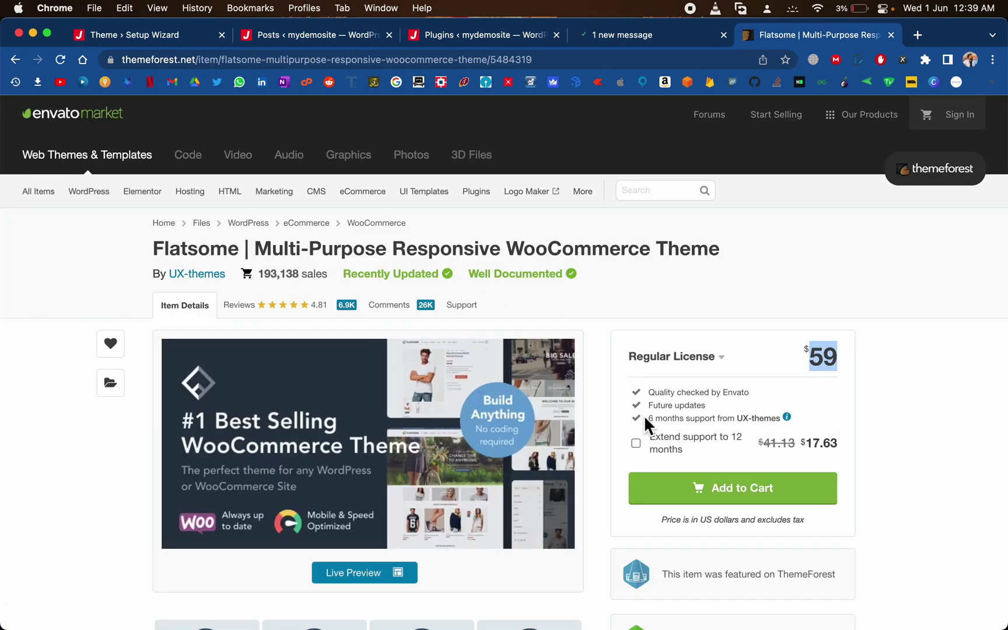
double_click(656, 255)
triple_click(656, 255)
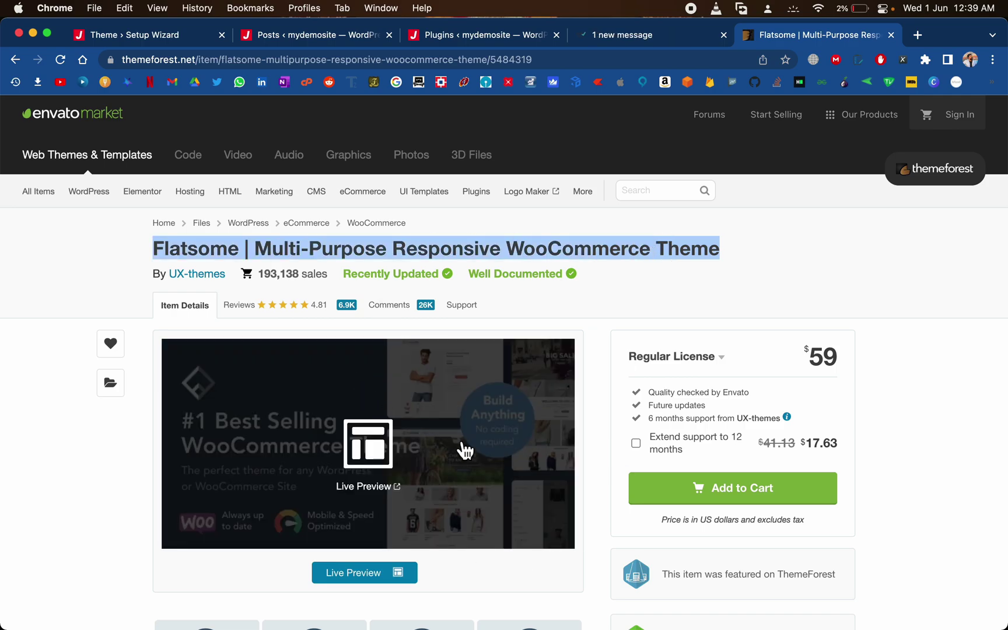
Review the Flatsome feature highlights, then return to and reorder the Setup Wizard tab.
scroll(411, 467, "down", 8)
scroll(405, 461, "down", 3)
scroll(405, 461, "down", 4)
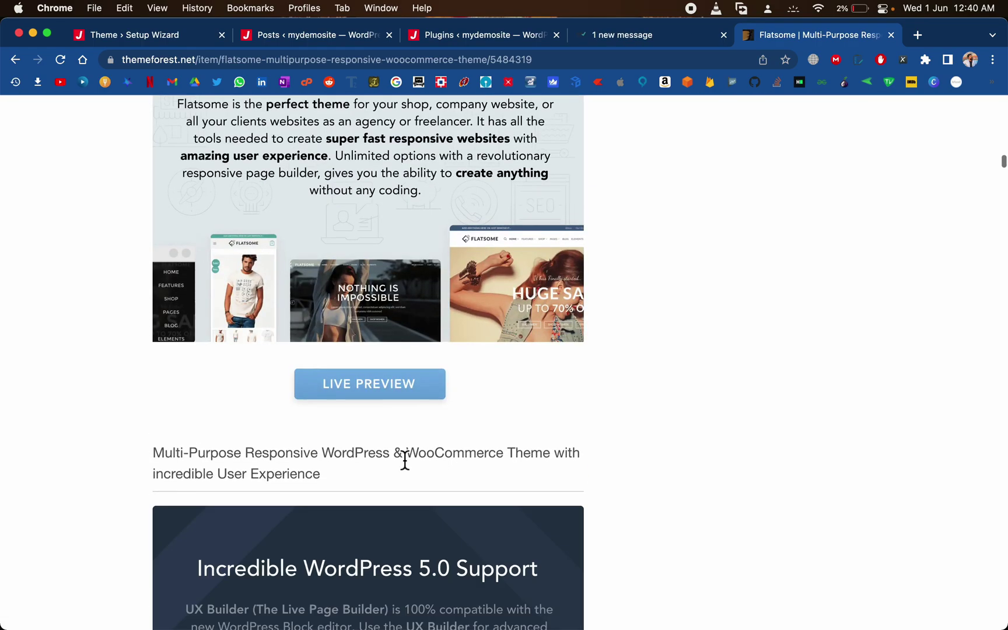
scroll(405, 461, "down", 8)
scroll(409, 462, "down", 6)
scroll(408, 461, "down", 10)
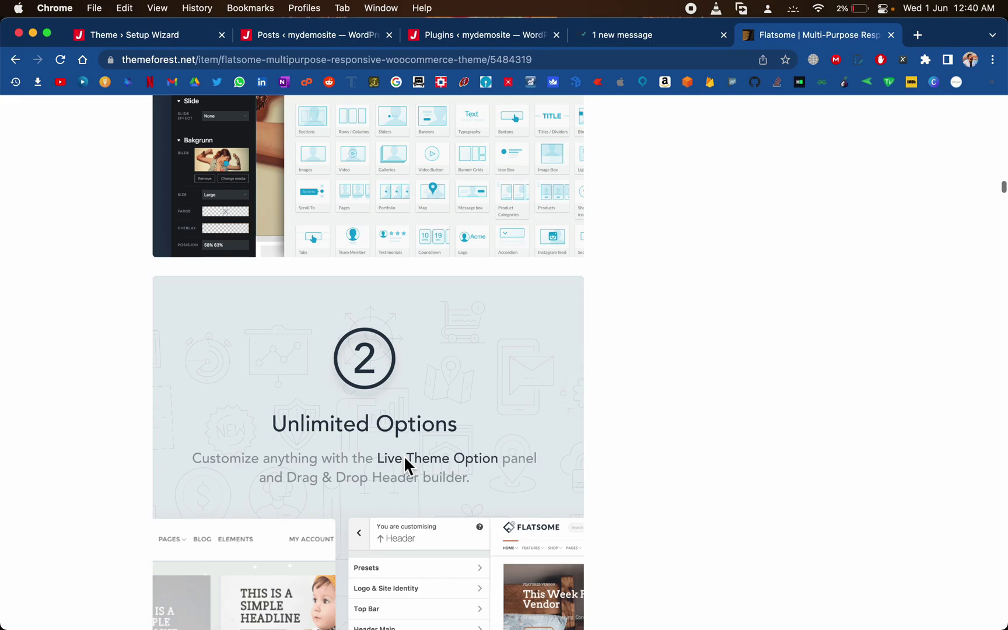
scroll(408, 461, "down", 6)
scroll(409, 461, "down", 7)
scroll(406, 467, "down", 4)
scroll(406, 467, "down", 4)
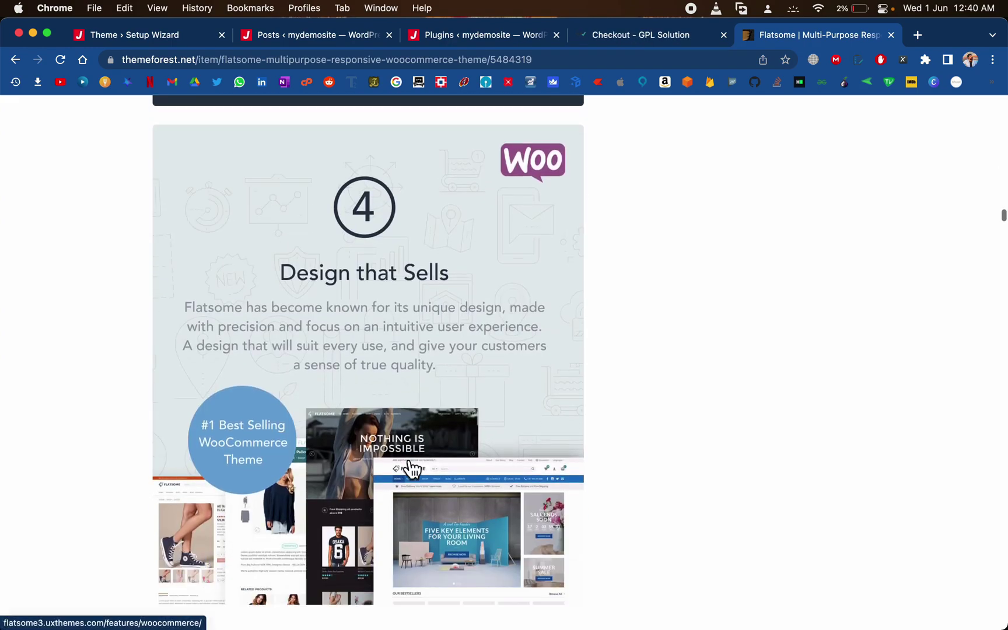
scroll(409, 467, "down", 5)
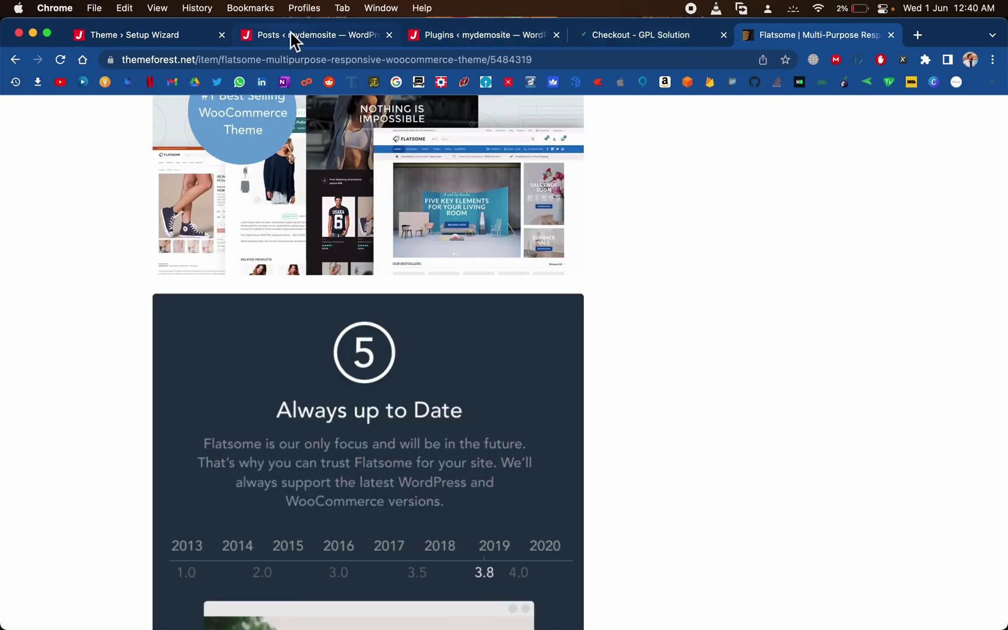
left_click(104, 36)
left_click_drag(110, 36, 615, 36)
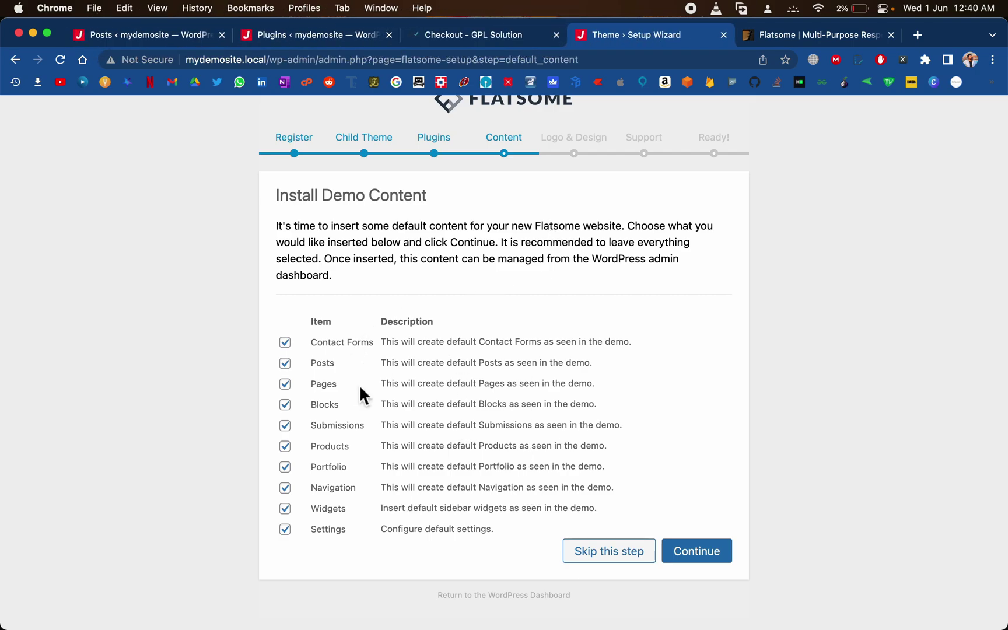
Import all the checked Flatsome demo content.
left_click_drag(274, 196, 490, 201)
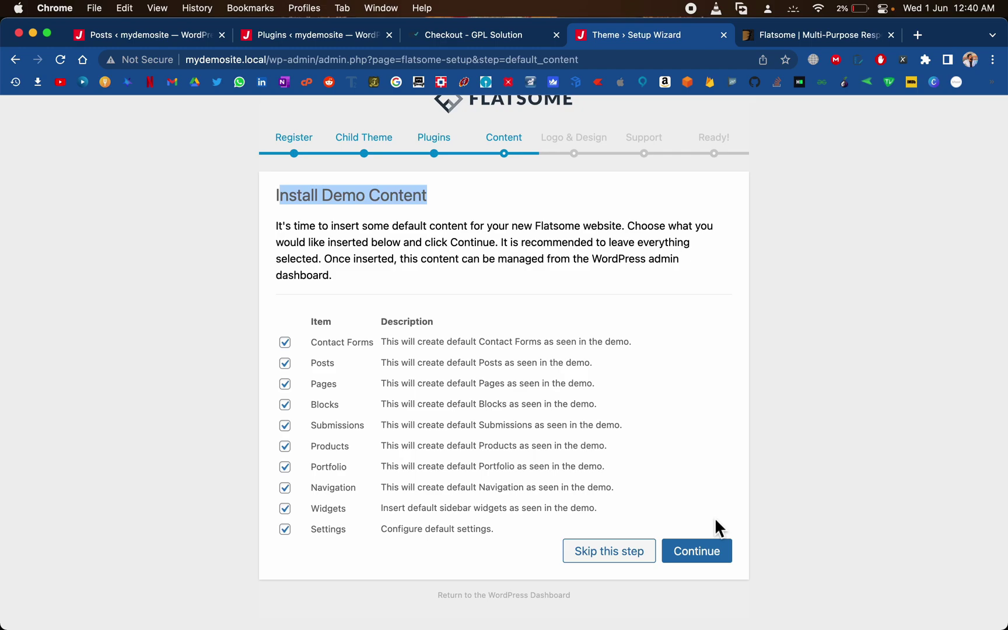
left_click(718, 568)
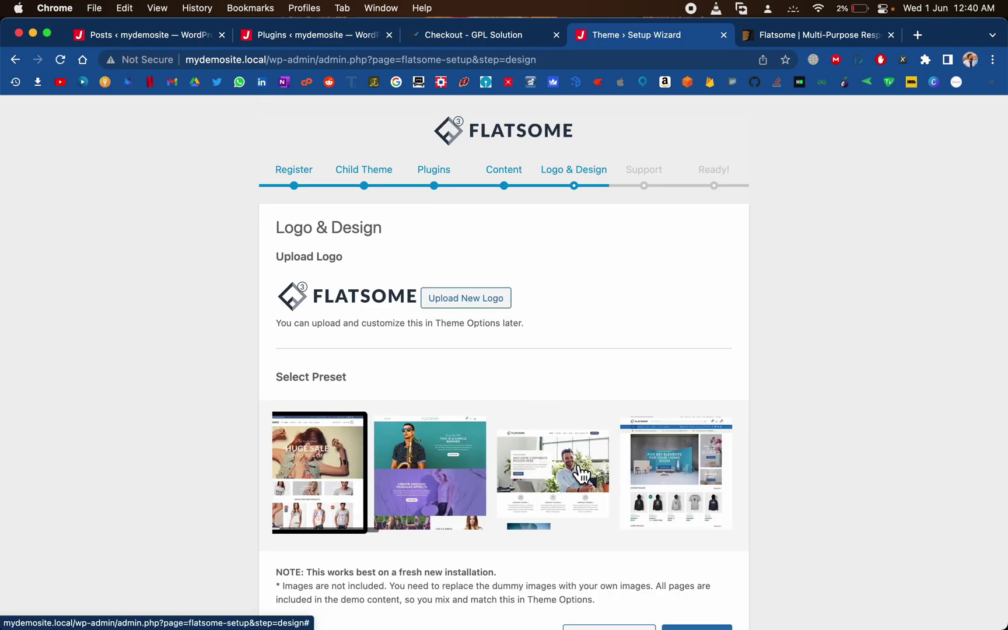
scroll(575, 338, "down", 2)
Browse the design preset carousel and pick the New Arrivals shop preset.
scroll(569, 425, "right", 5)
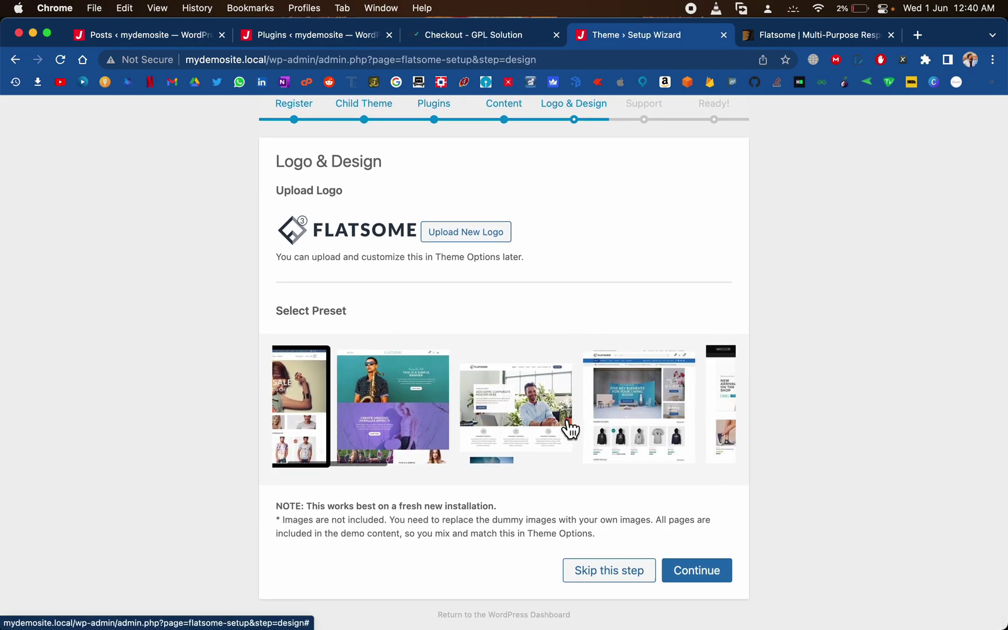
scroll(569, 428, "right", 3)
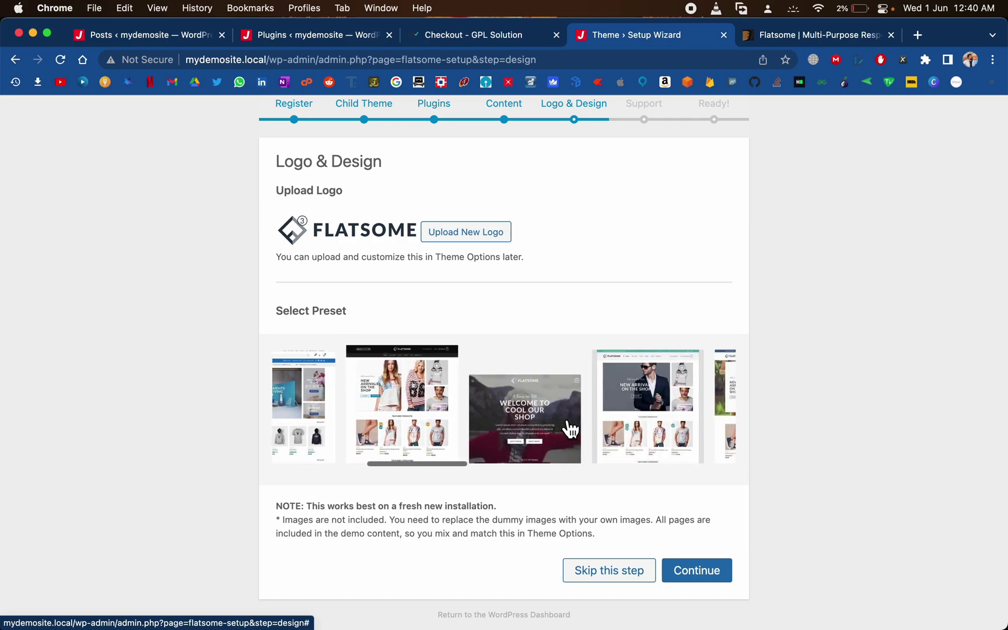
scroll(569, 429, "right", 3)
scroll(569, 429, "right", 3)
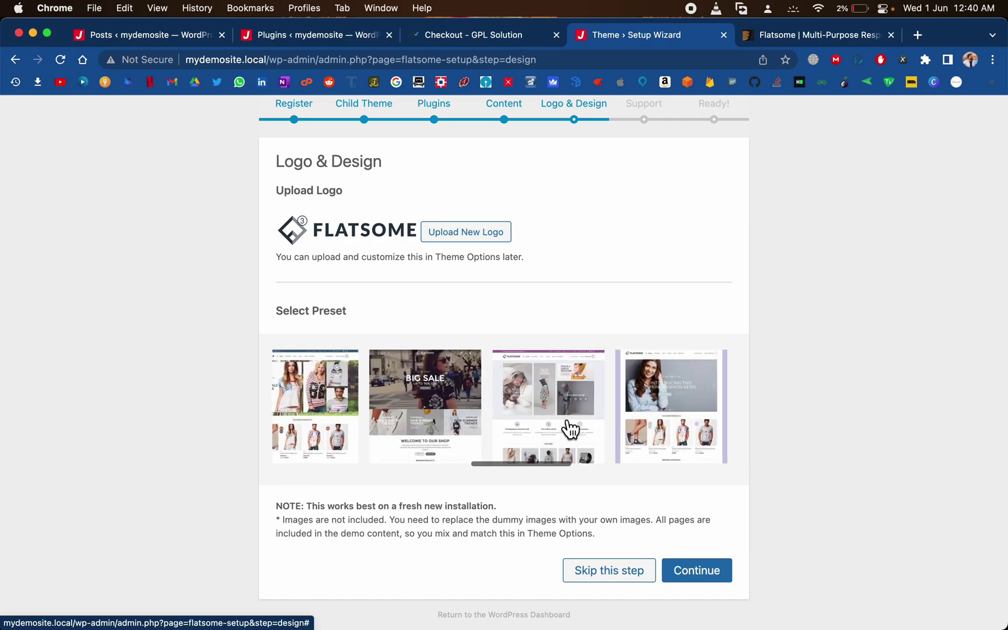
scroll(569, 429, "right", 3)
scroll(569, 429, "right", 3)
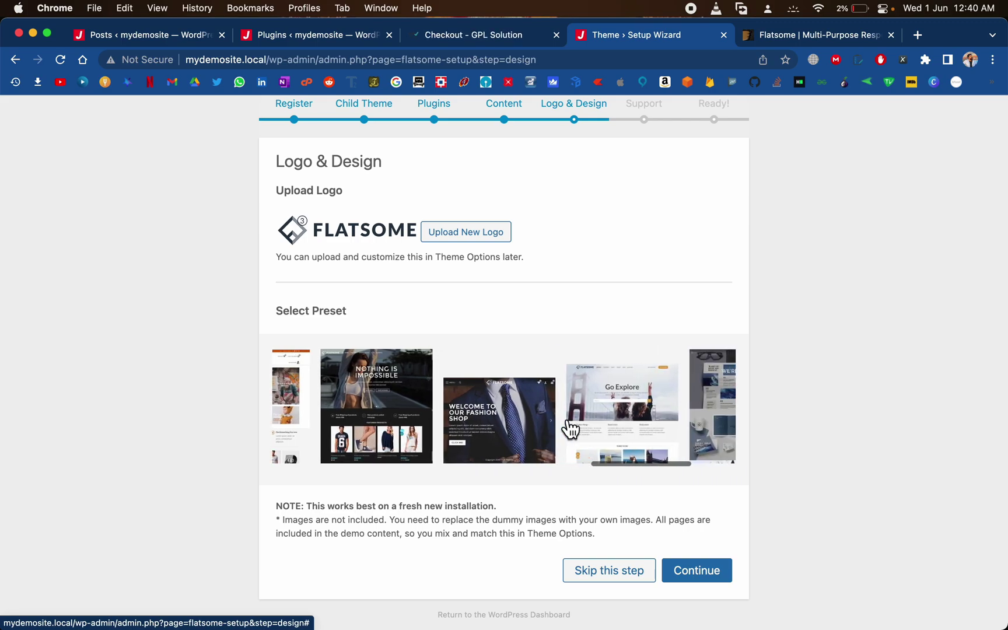
scroll(569, 429, "right", 3)
scroll(569, 429, "left", 3)
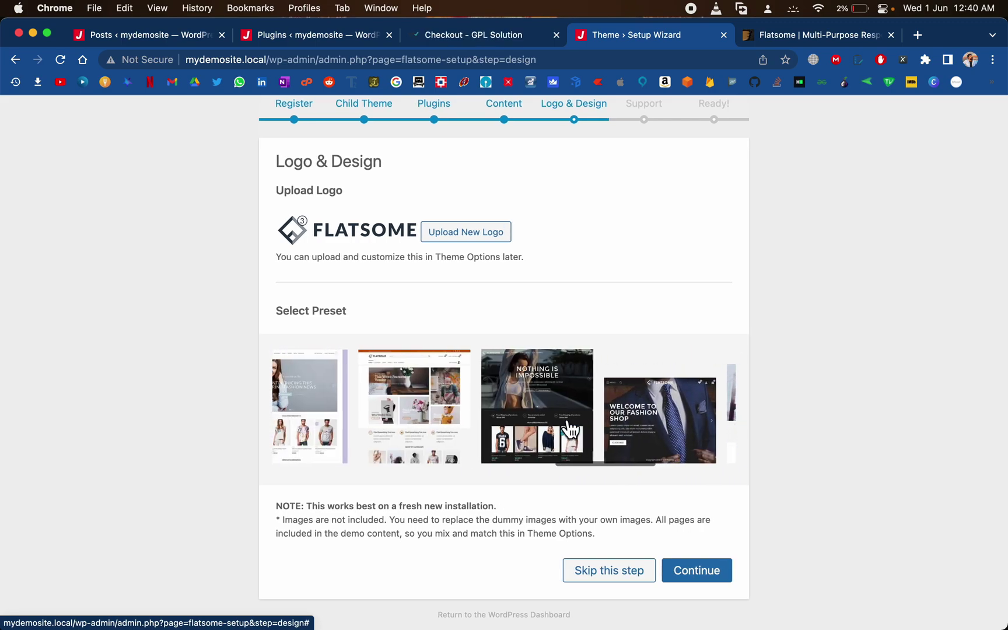
scroll(569, 429, "left", 3)
scroll(569, 429, "left", 1)
scroll(569, 429, "left", 2)
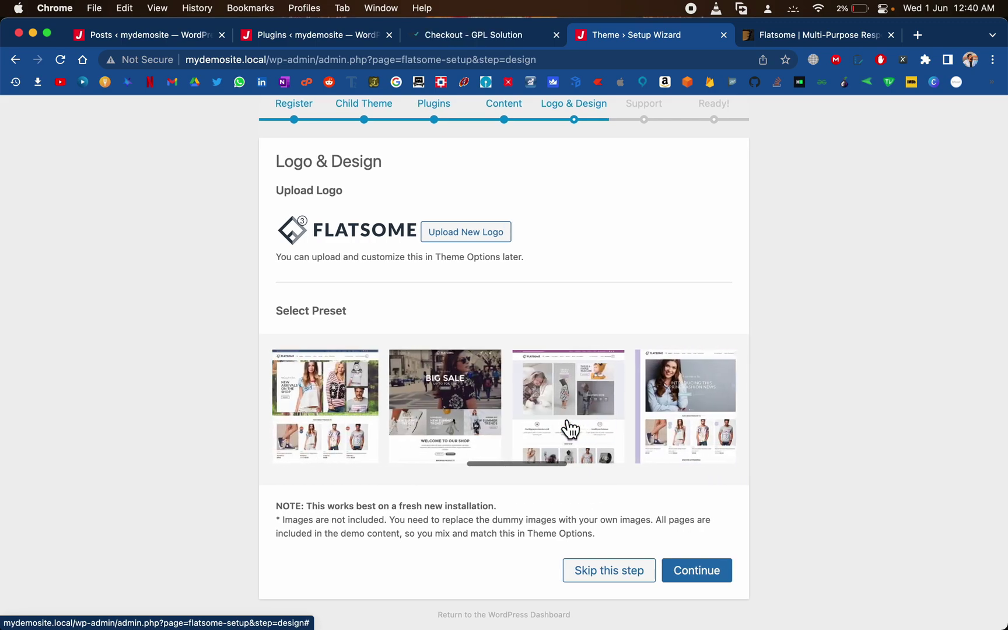
scroll(571, 428, "left", 3)
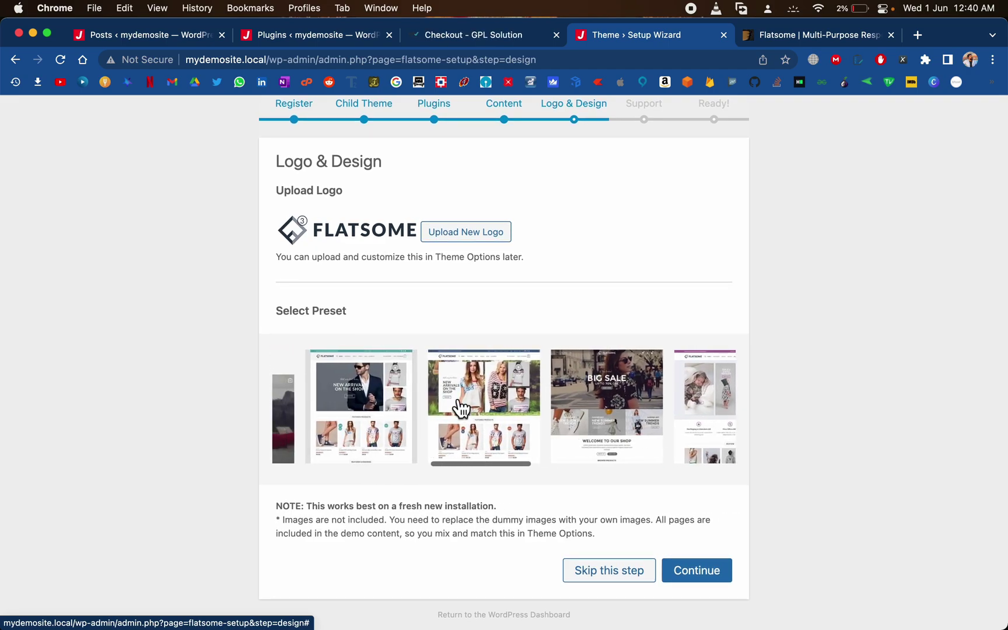
scroll(397, 401, "left", 2)
scroll(394, 399, "left", 1)
scroll(395, 398, "left", 1)
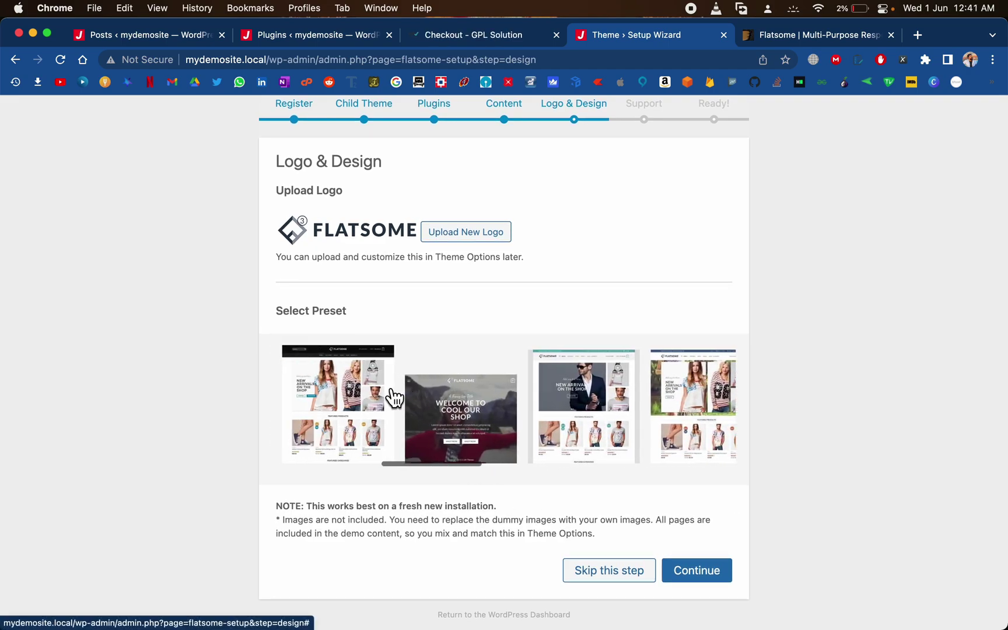
scroll(394, 399, "right", 2)
left_click(514, 396)
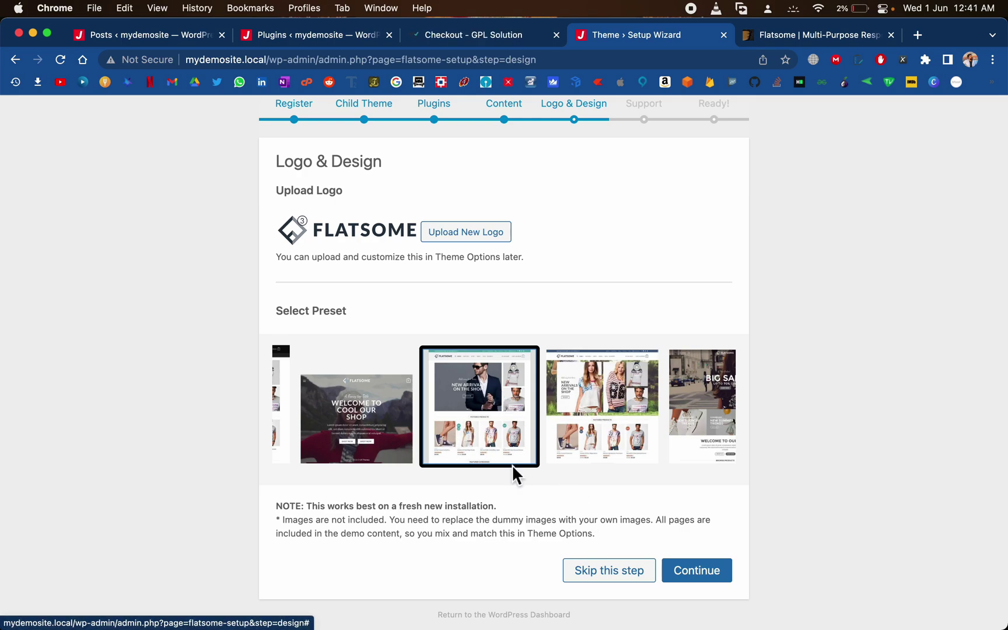
Confirm the chosen design and accept the support terms to finish the Flatsome setup wizard.
left_click(705, 571)
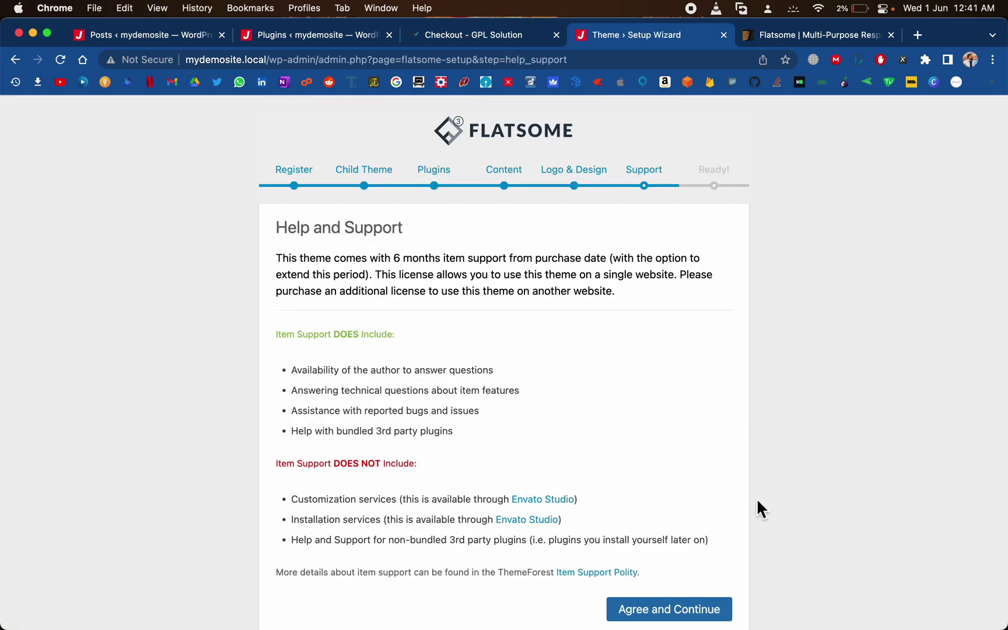
scroll(757, 500, "down", 1)
left_click(671, 587)
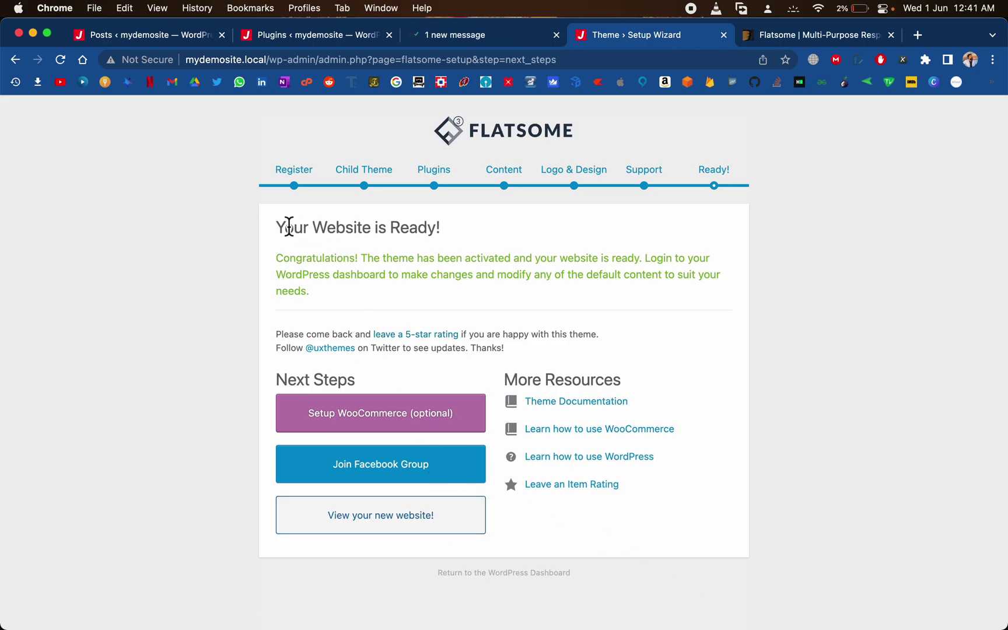
Highlight the 'Your Website is Ready!' congratulations message.
left_click_drag(279, 230, 485, 277)
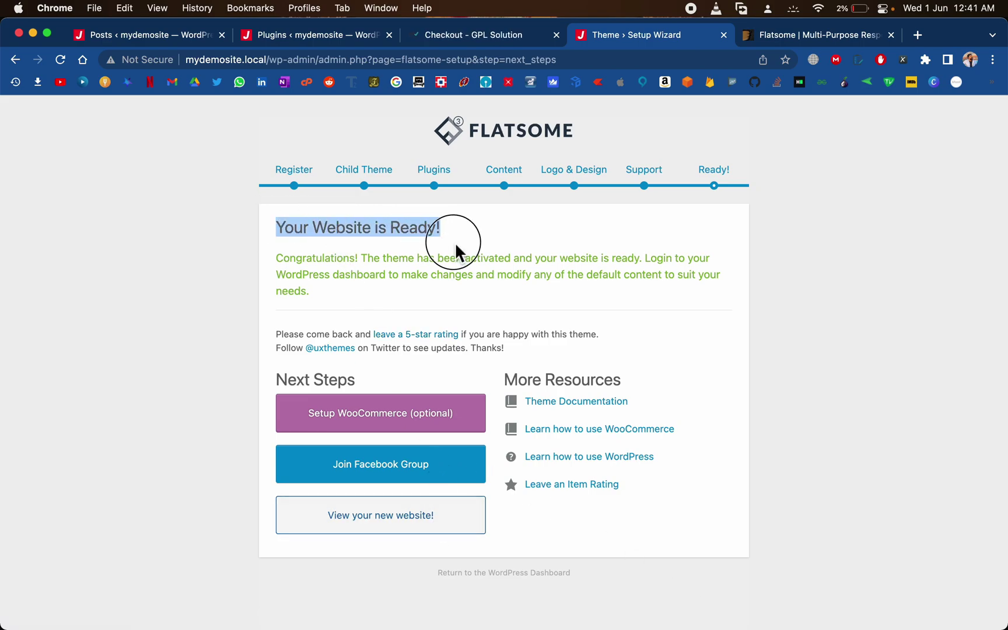
left_click(489, 285)
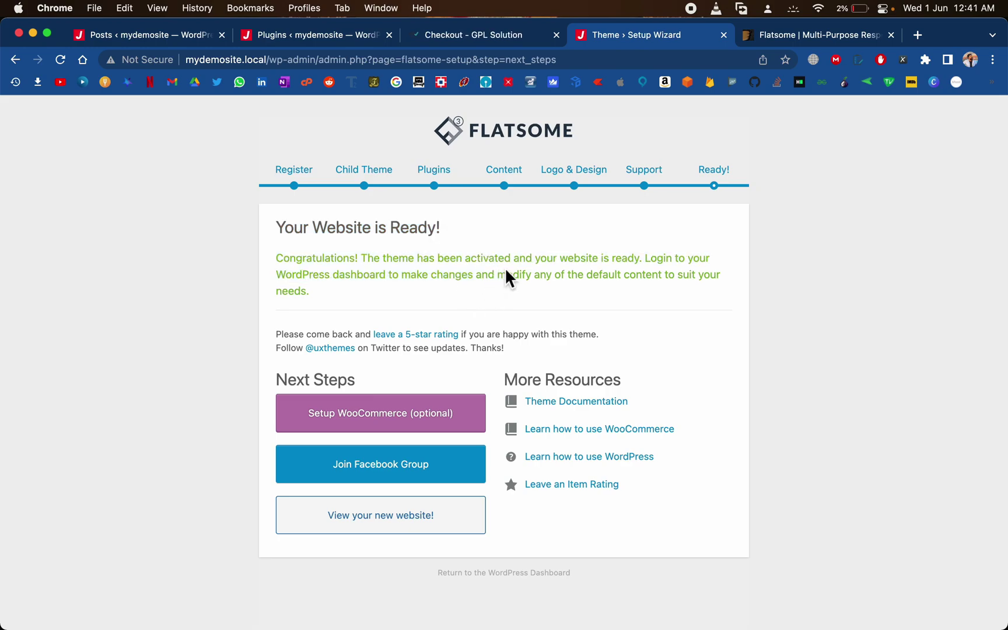
left_click_drag(521, 264, 522, 300)
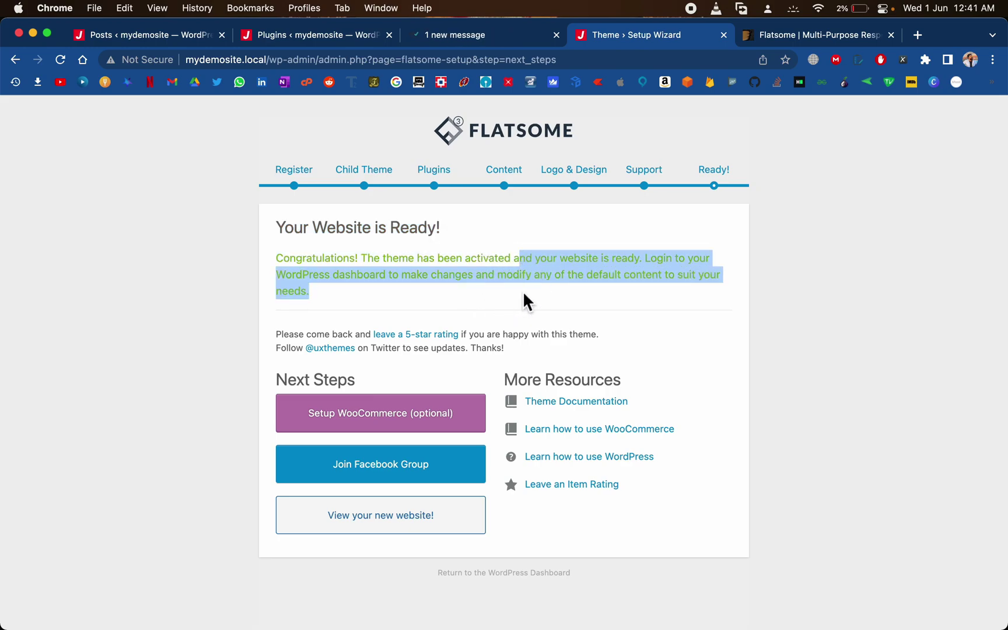
Open the new website and scroll down through the shop homepage's product lists.
left_click(428, 532)
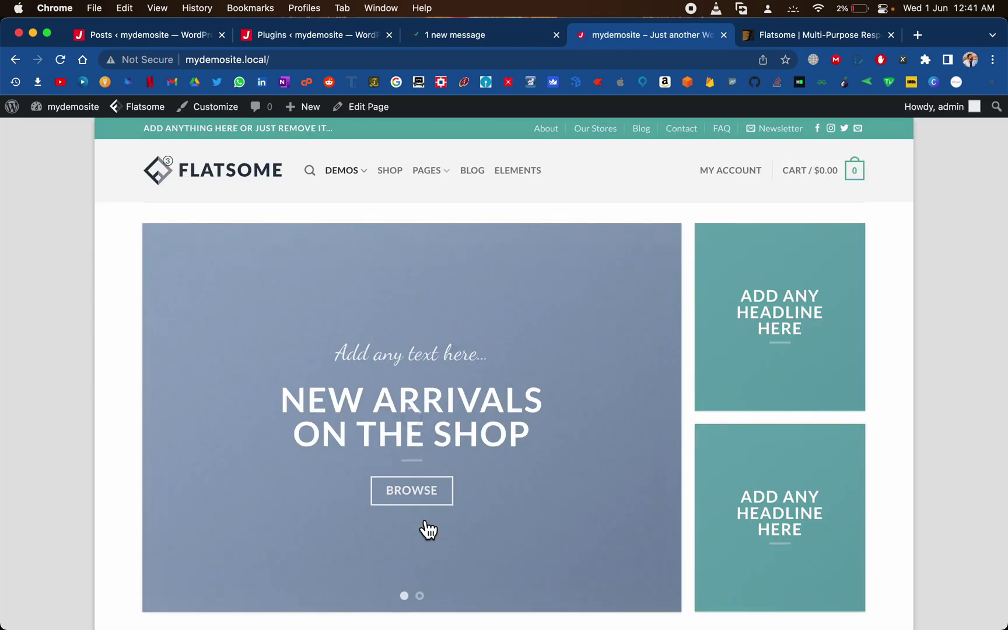
scroll(427, 530, "down", 1)
scroll(428, 530, "down", 2)
scroll(427, 530, "down", 2)
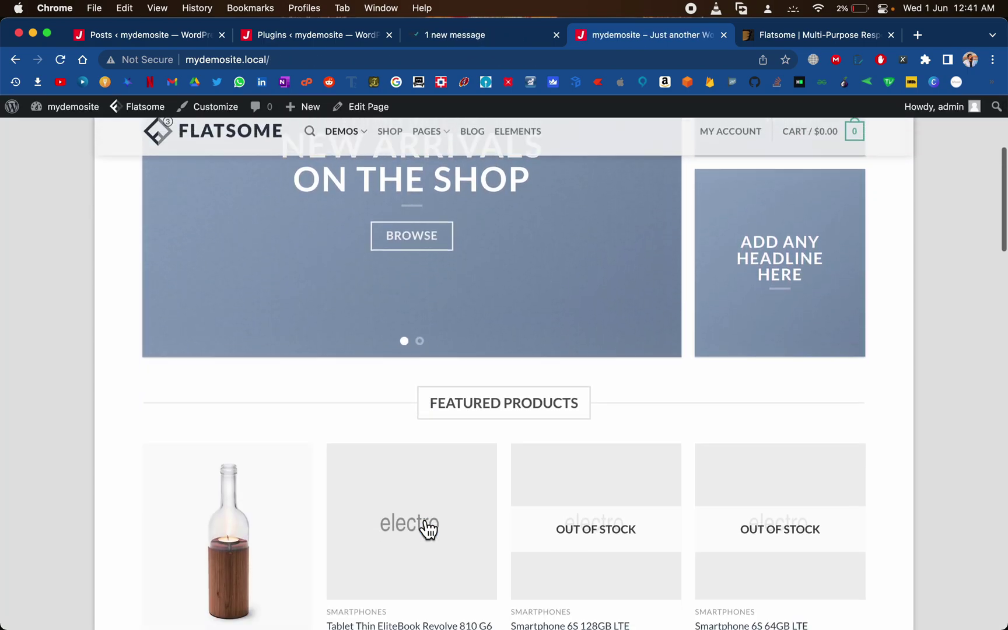
scroll(428, 530, "down", 5)
scroll(428, 530, "down", 2)
scroll(428, 530, "down", 3)
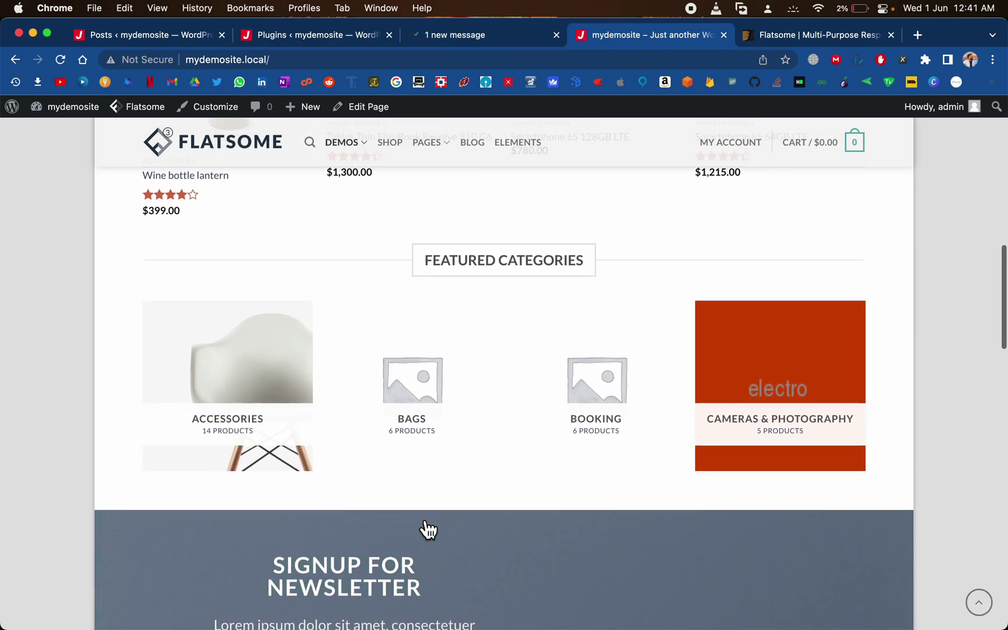
scroll(428, 530, "down", 5)
scroll(428, 529, "down", 1)
scroll(428, 531, "down", 5)
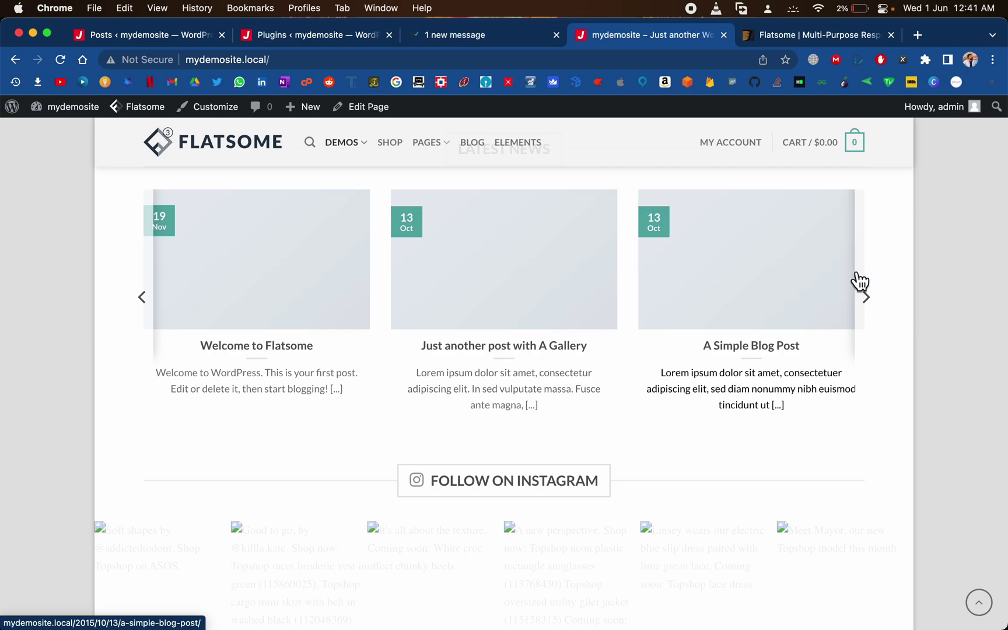
Page through the Latest News posts and scroll down to the footer.
left_click(875, 298)
scroll(755, 482, "down", 2)
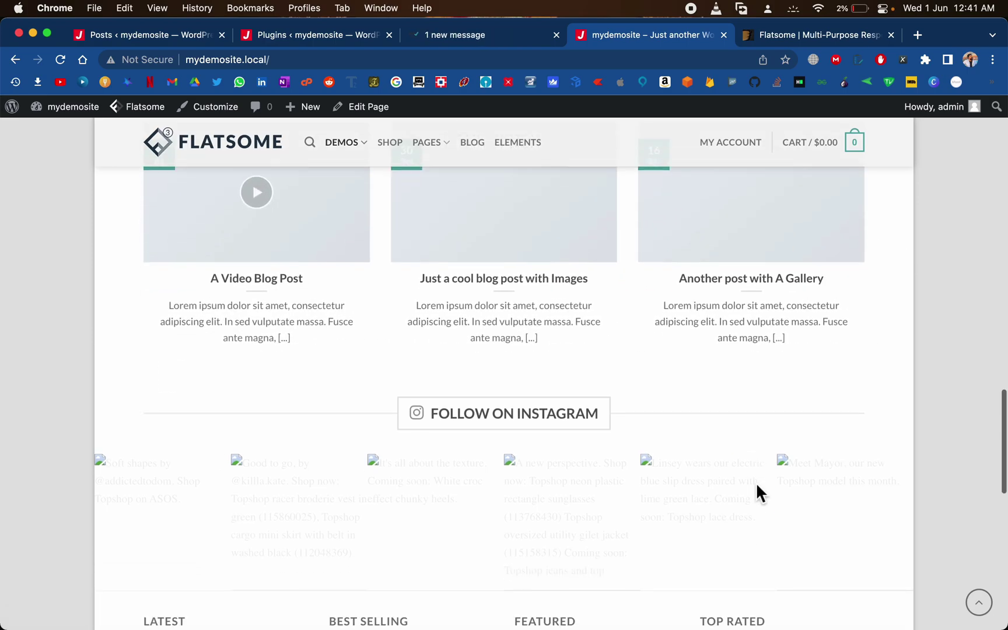
scroll(760, 496, "up", 3)
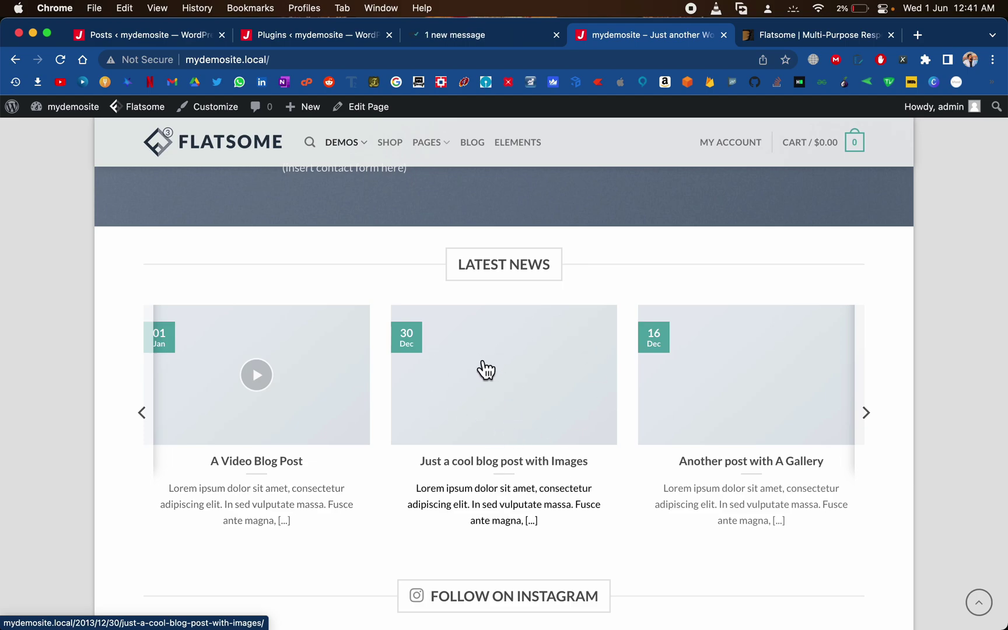
mouse_move(690, 392)
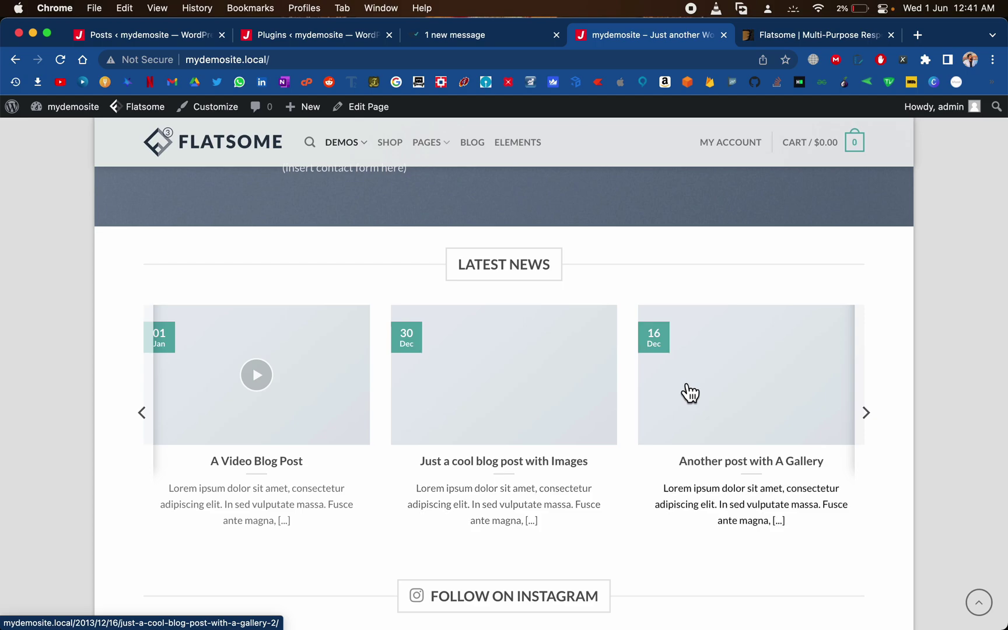
left_click(880, 416)
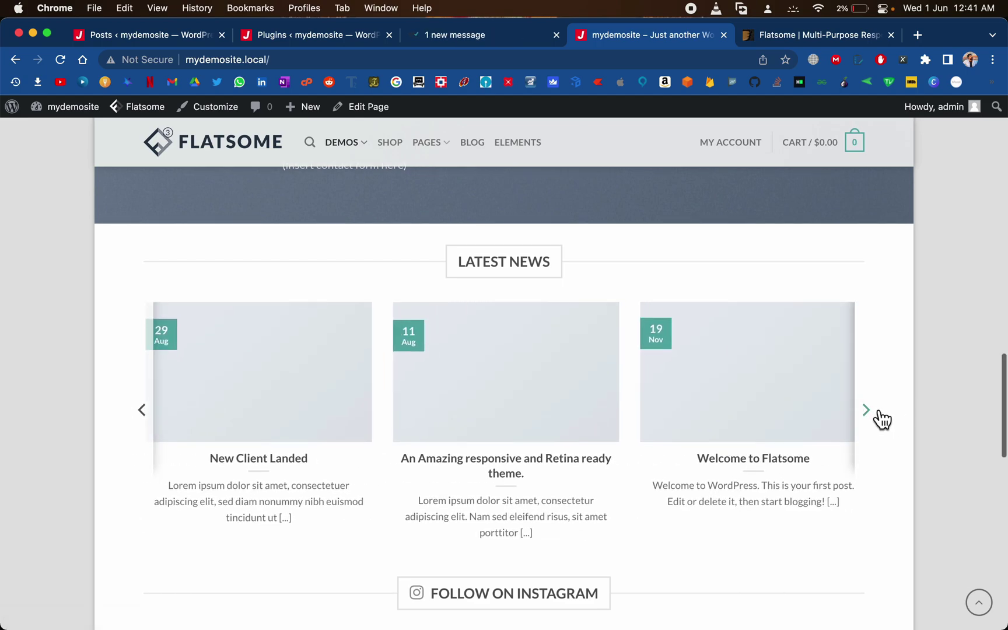
scroll(883, 419, "down", 5)
scroll(880, 418, "down", 1)
scroll(877, 417, "down", 2)
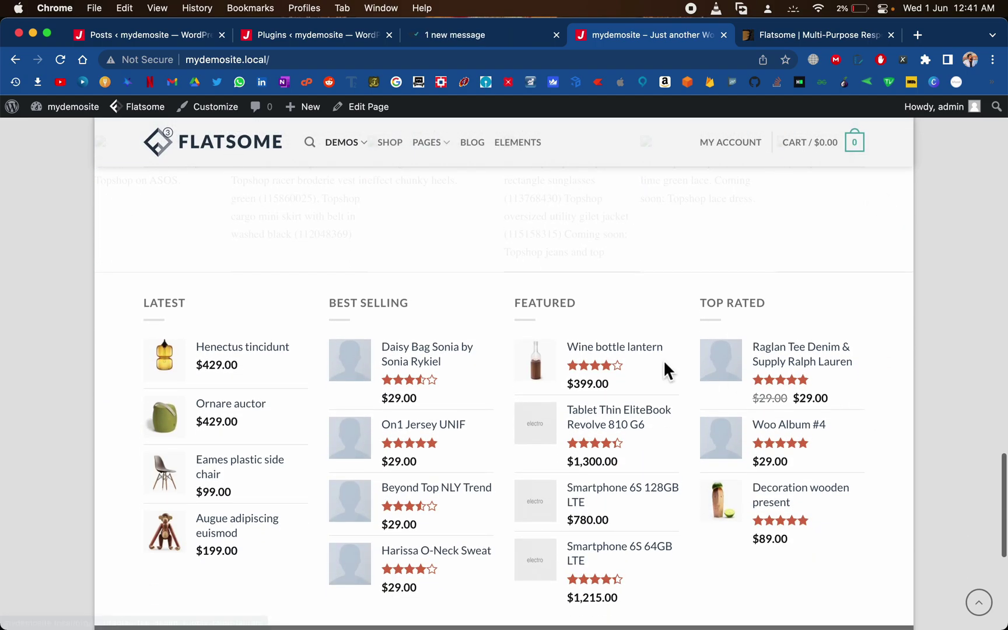
scroll(175, 446, "down", 1)
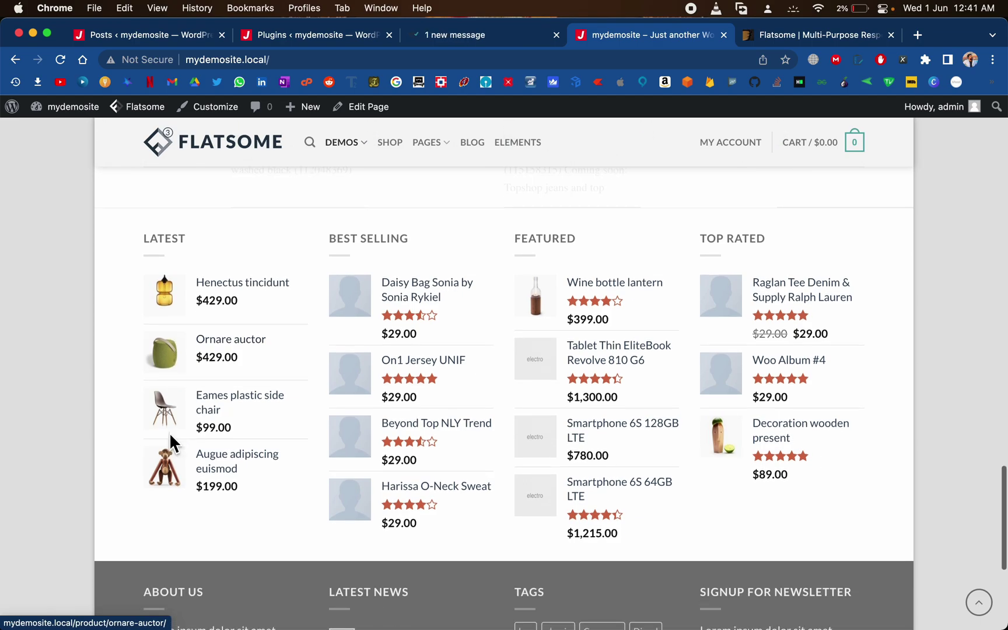
scroll(438, 389, "down", 1)
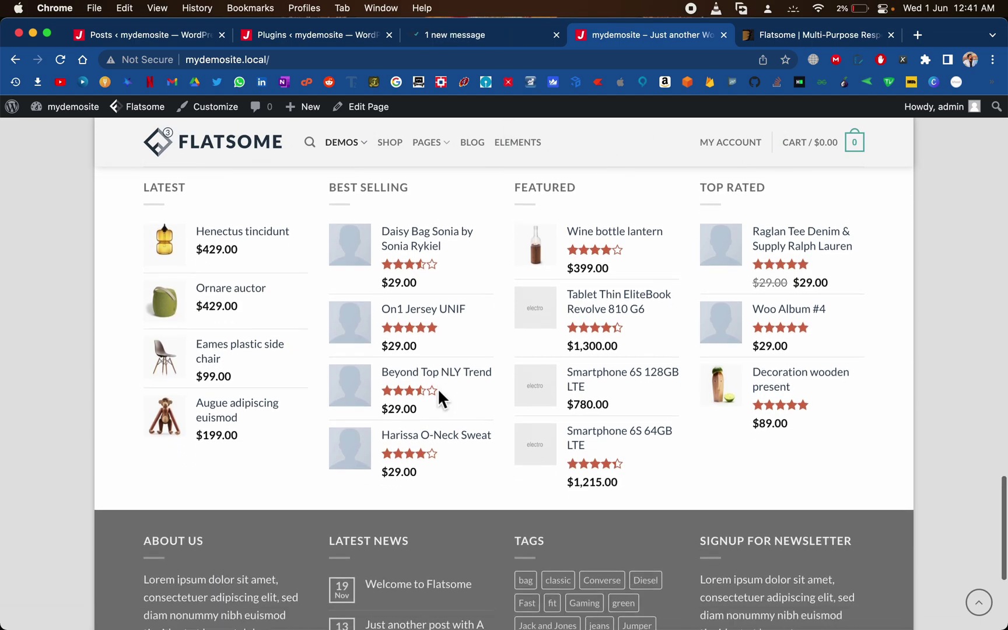
scroll(438, 388, "down", 1)
scroll(438, 388, "down", 1)
scroll(467, 473, "down", 2)
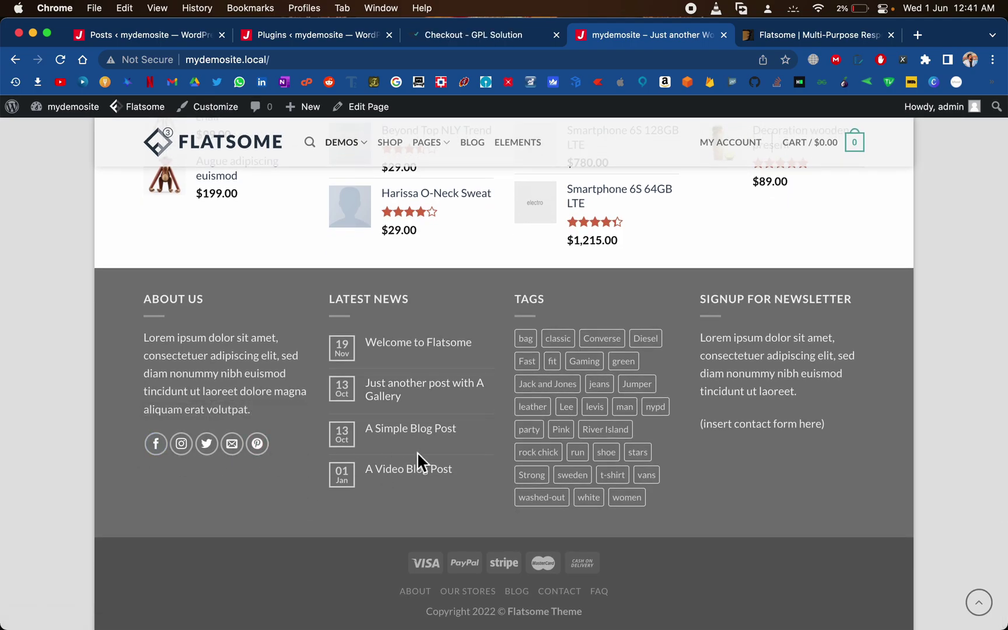
Scroll back to the top and advance the hero slider to its next slide.
scroll(419, 461, "up", 5)
scroll(419, 461, "up", 5)
scroll(418, 461, "up", 5)
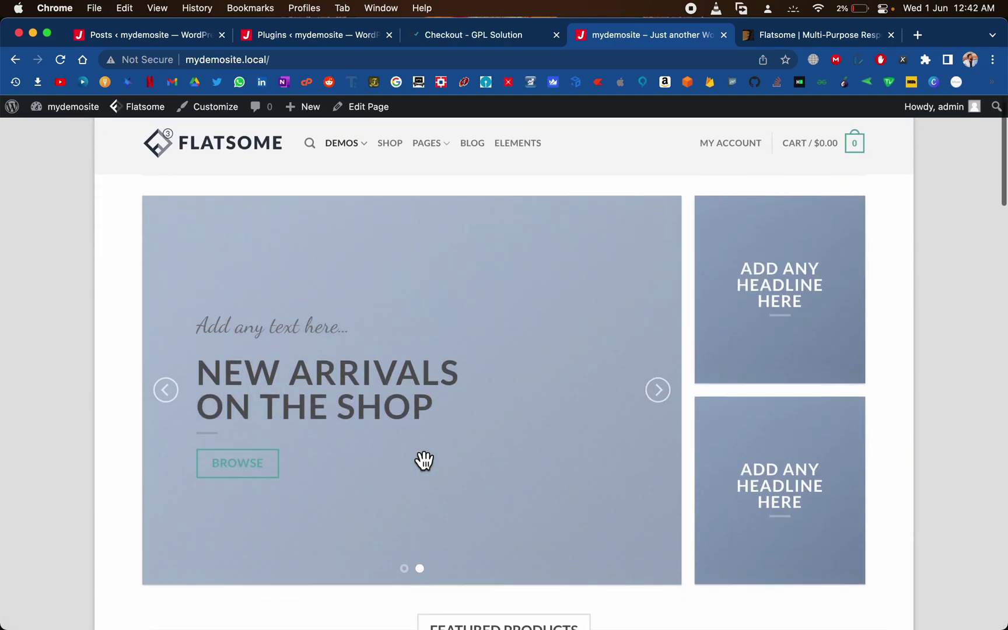
left_click(657, 387)
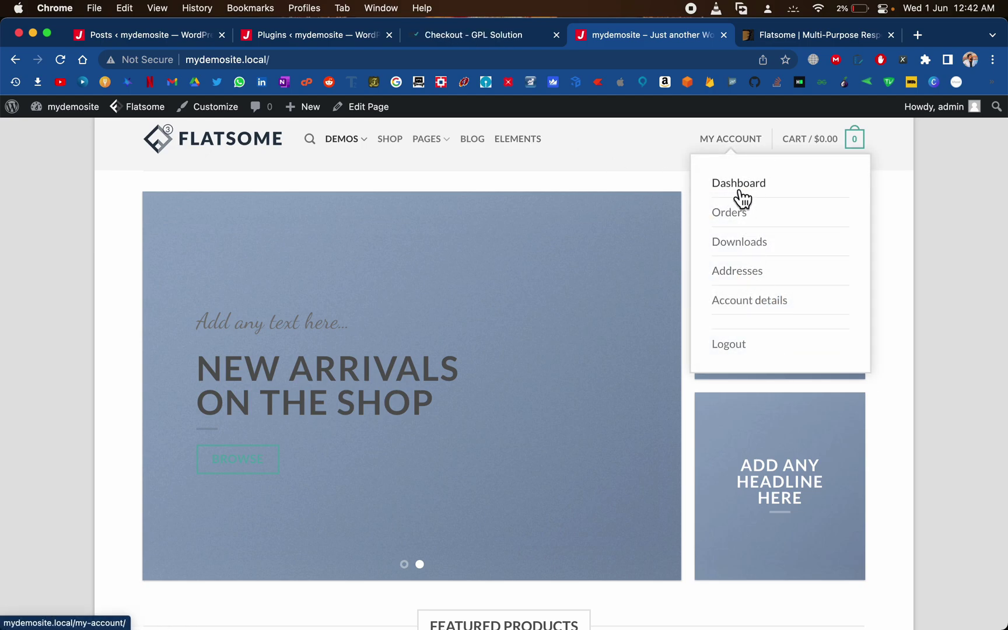
Reload the Posts admin list to show the eight imported demo posts.
left_click(153, 42)
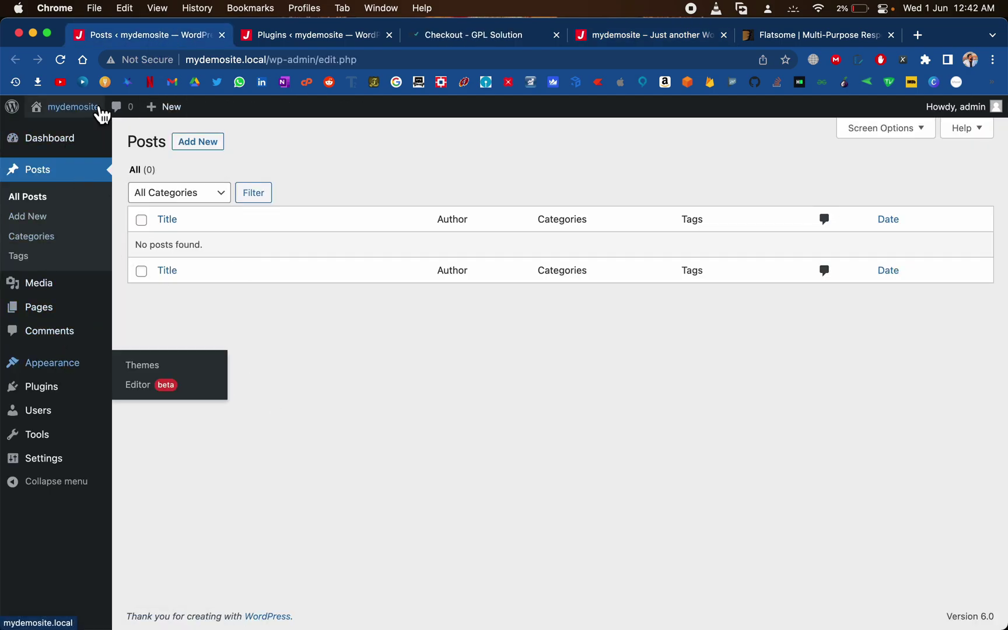
left_click(228, 66)
key("Return")
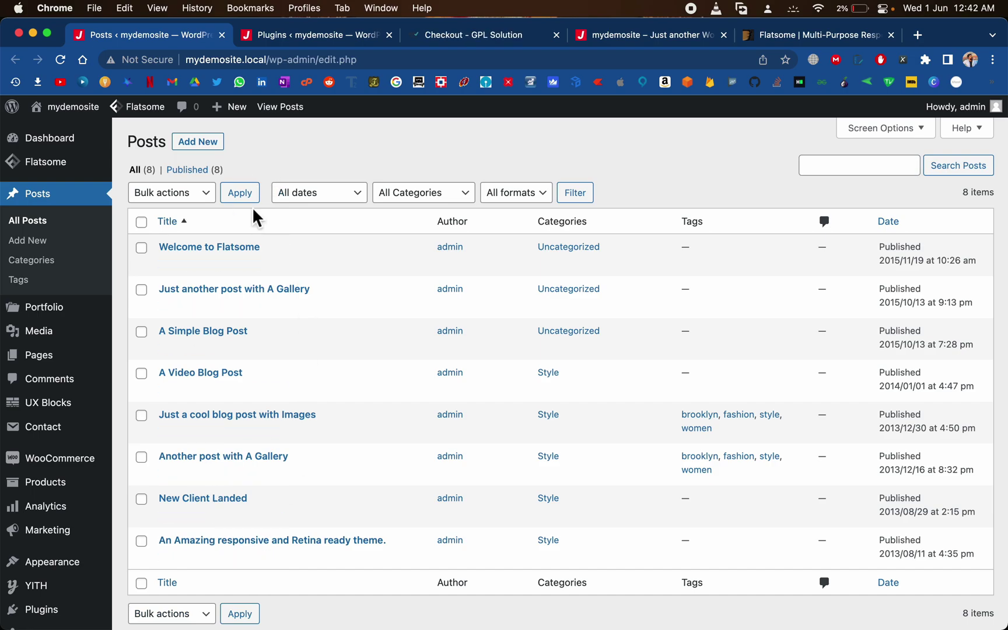
mouse_move(38, 307)
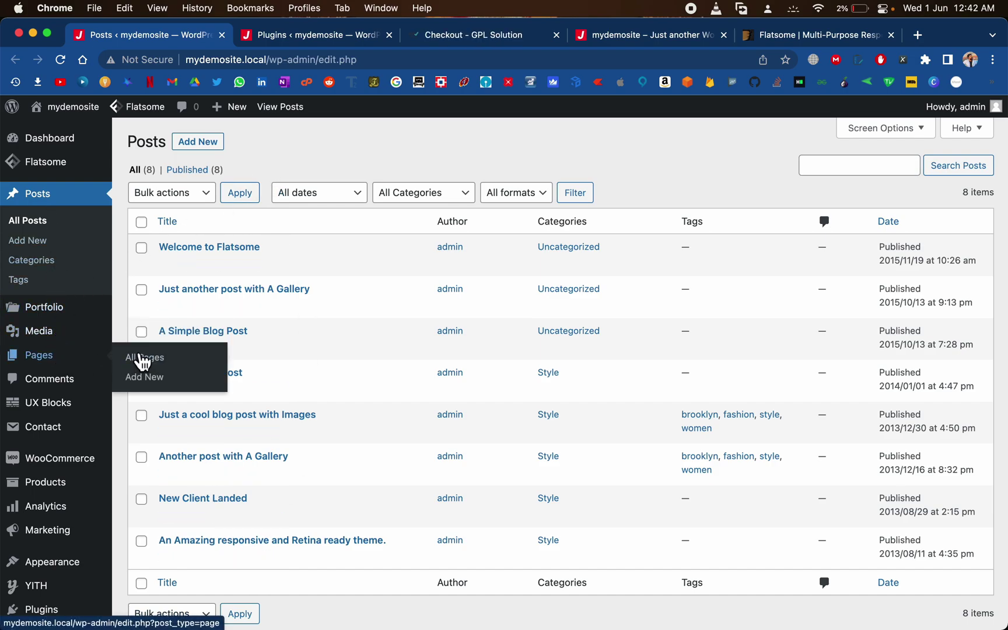
Open All Pages in a new tab and scroll through the 92 demo pages.
right_click(143, 362)
left_click(160, 362)
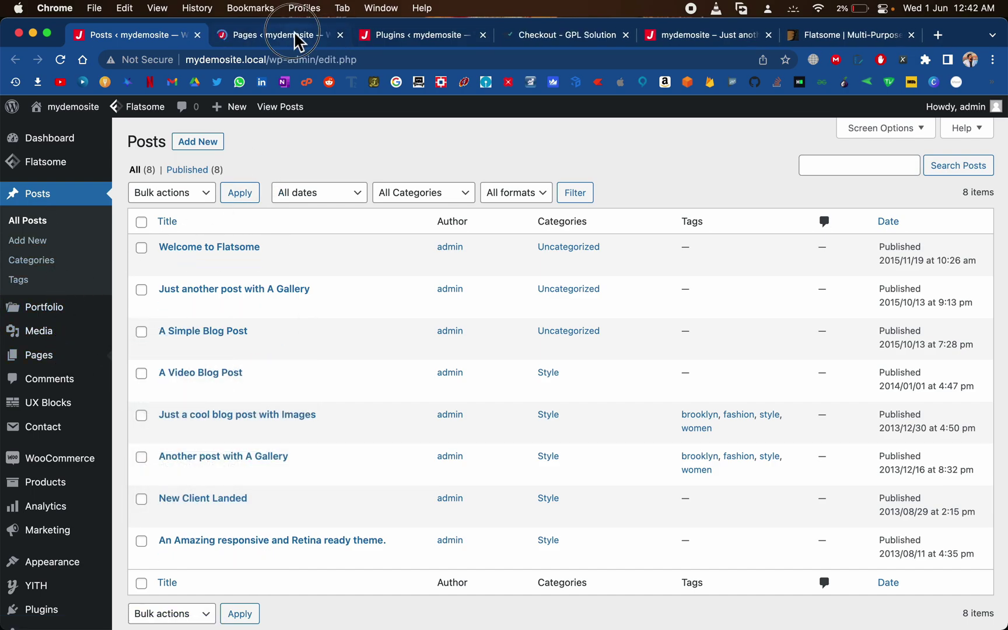
left_click(295, 35)
scroll(355, 409, "down", 2)
scroll(355, 409, "down", 6)
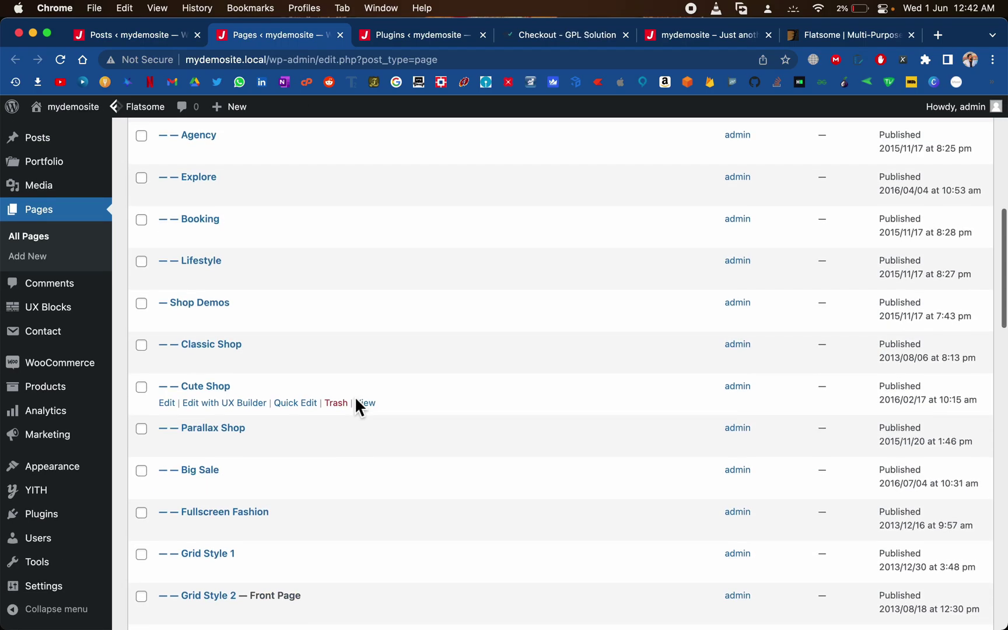
scroll(356, 405, "down", 2)
scroll(355, 399, "down", 5)
scroll(353, 397, "down", 5)
scroll(353, 396, "down", 4)
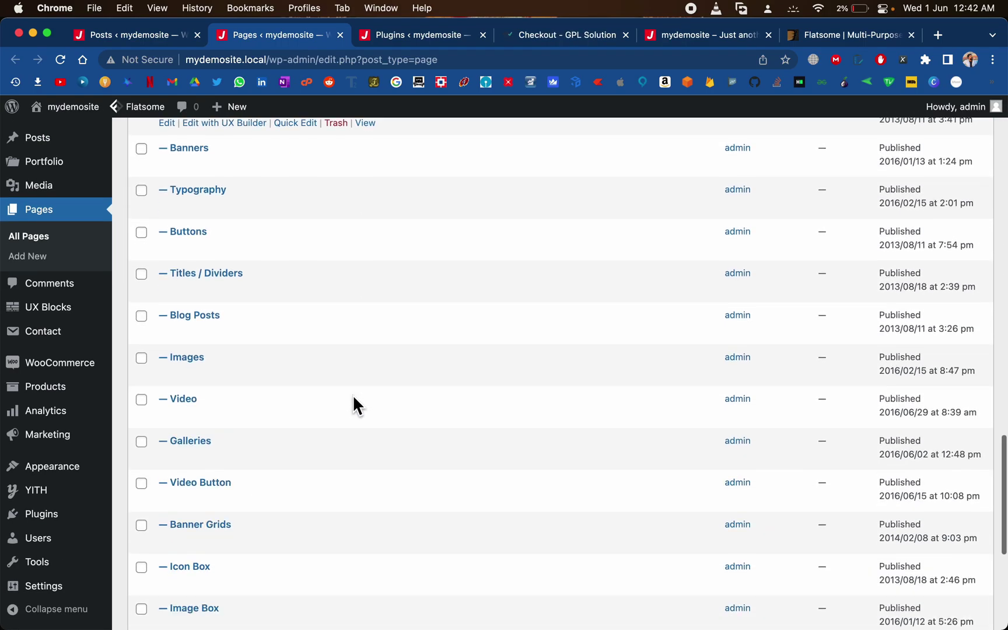
scroll(353, 397, "down", 4)
scroll(353, 405, "down", 3)
scroll(353, 405, "up", 3)
scroll(353, 402, "up", 20)
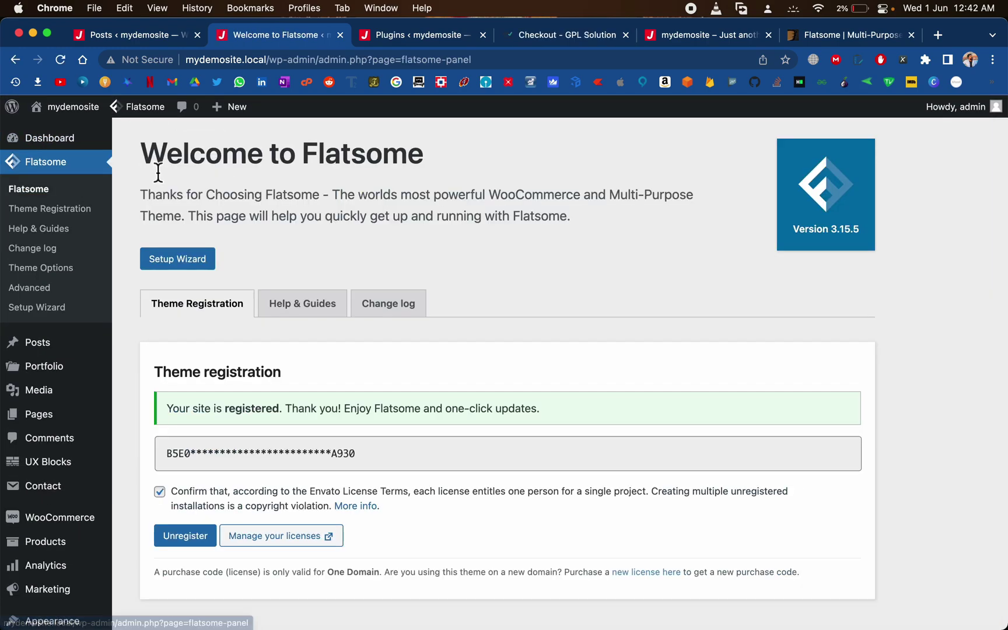
Highlight the Flatsome panel's 'Your site is registered' confirmation line.
scroll(332, 425, "down", 2)
left_click_drag(177, 362, 621, 368)
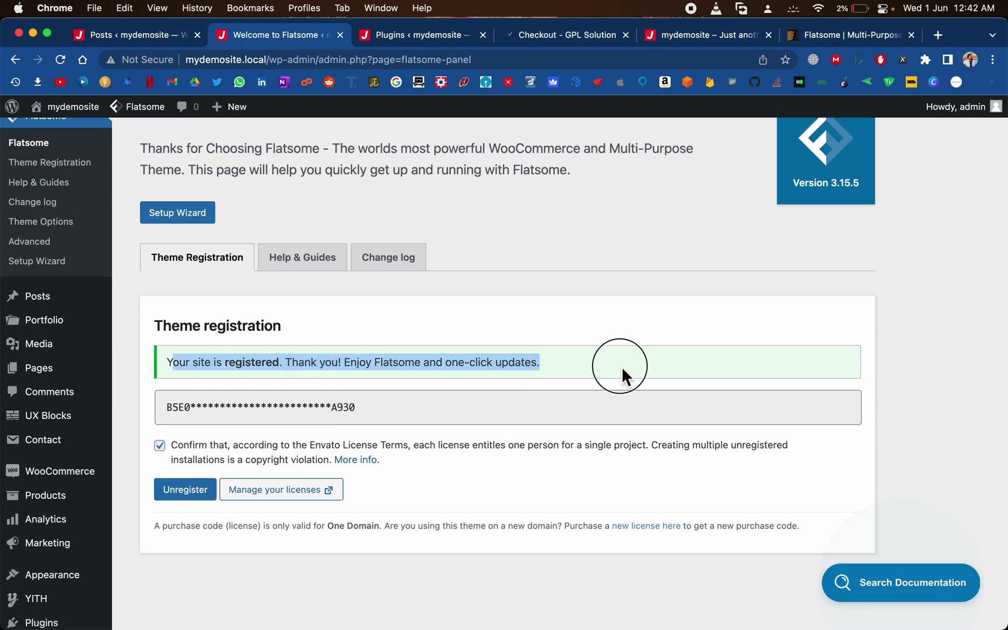
left_click(622, 366)
triple_click(594, 365)
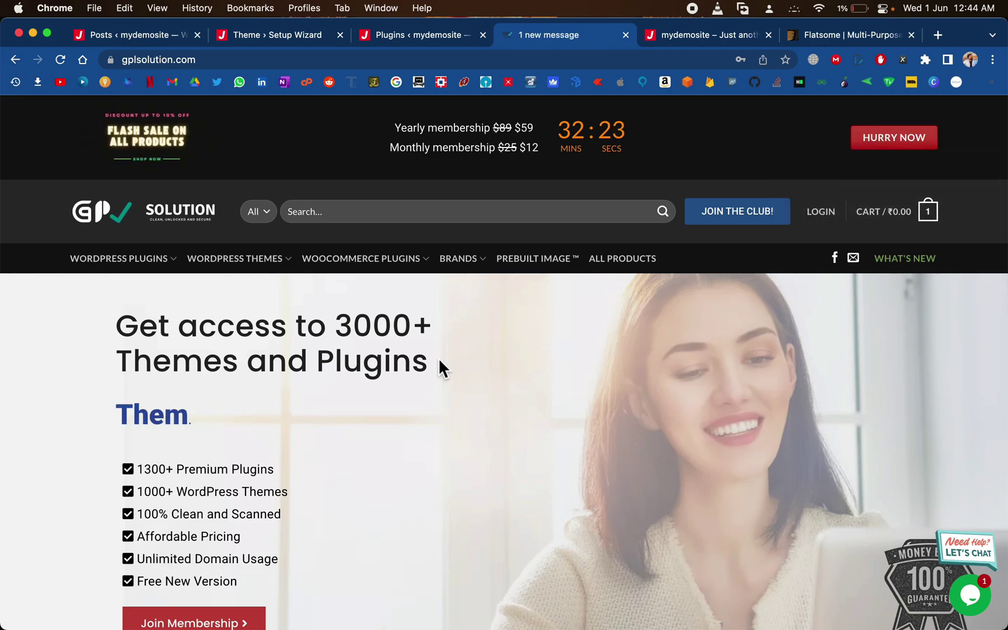
Compare GPL Solution's product grid with the $59 ThemeForest Flatsome listing.
scroll(440, 362, "down", 10)
scroll(444, 371, "down", 4)
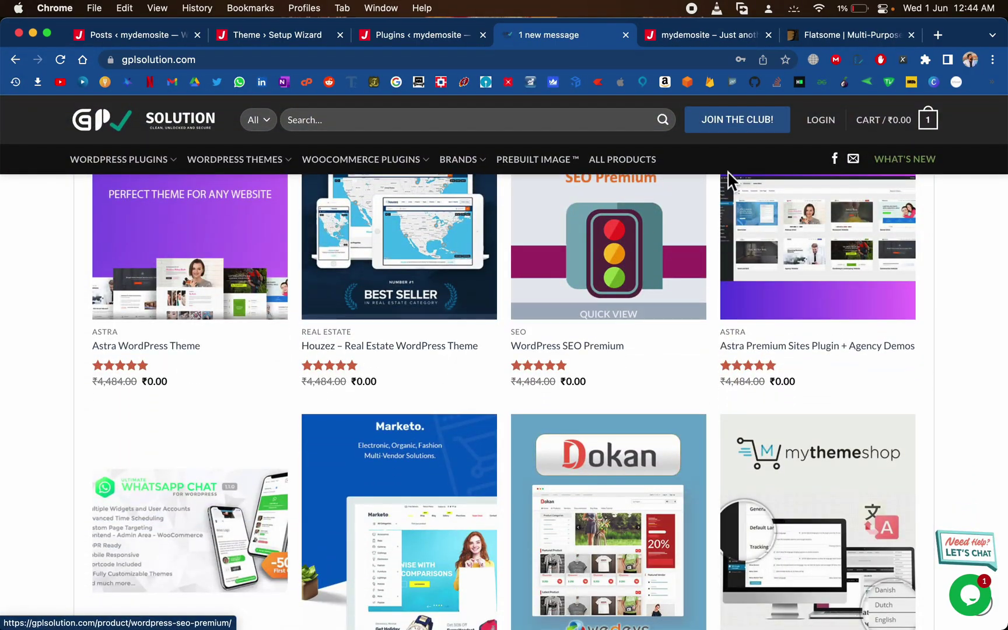
left_click(846, 35)
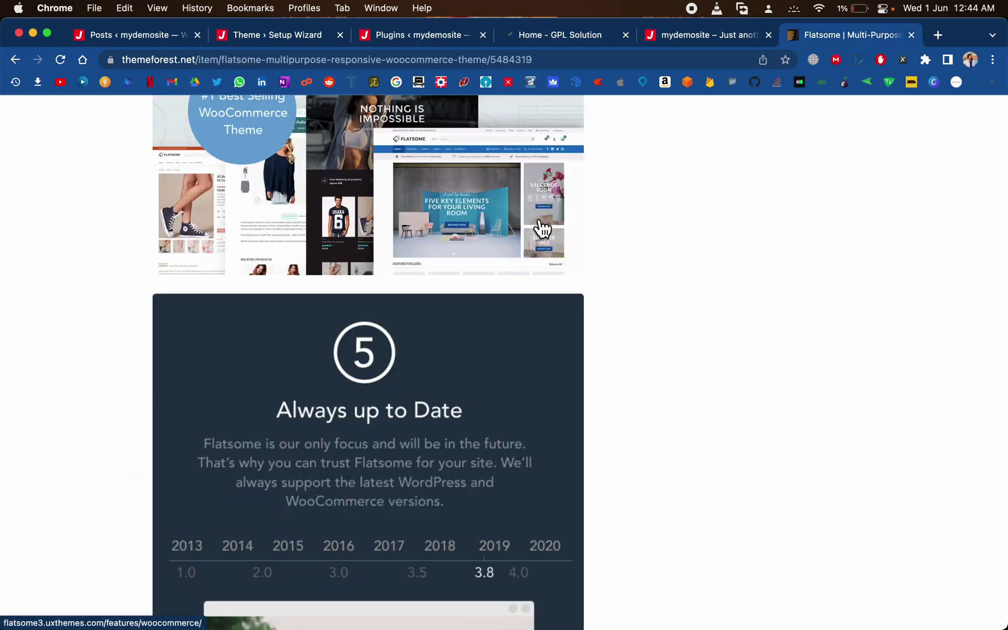
scroll(540, 227, "up", 10)
scroll(540, 227, "up", 10)
scroll(540, 227, "up", 15)
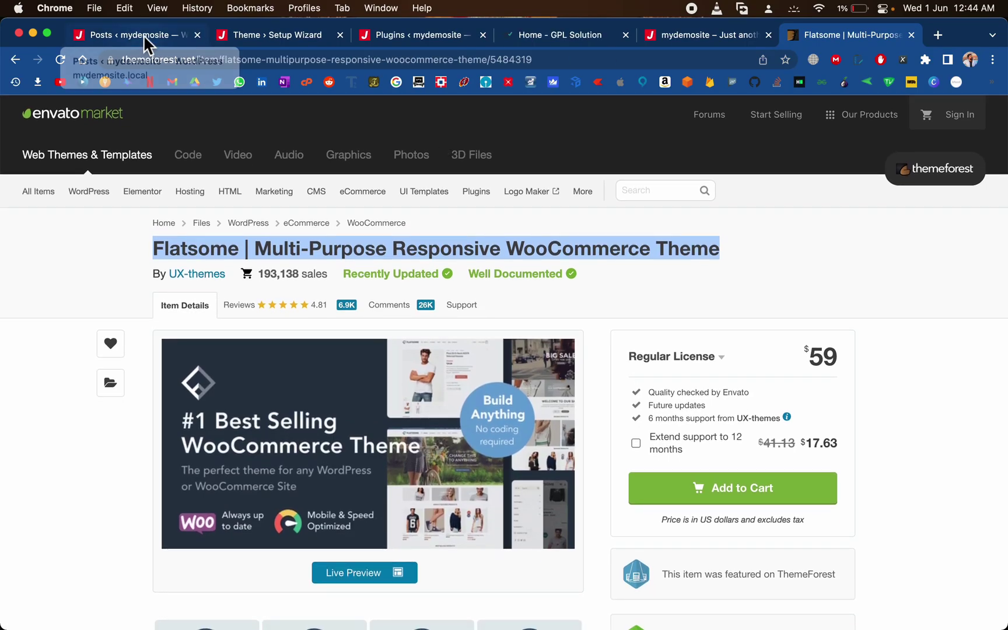
left_click(143, 34)
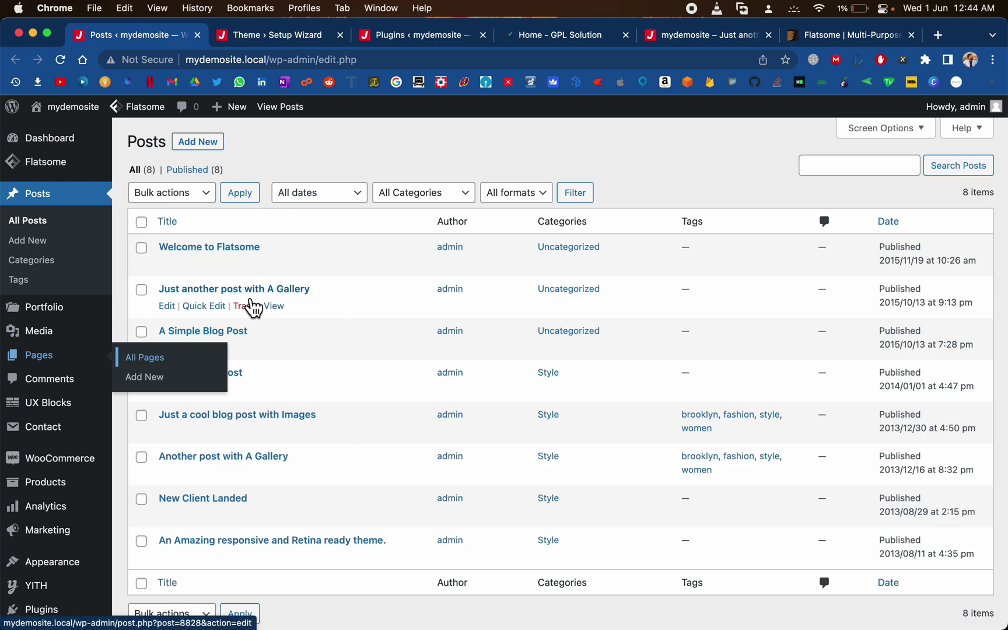
left_click(850, 41)
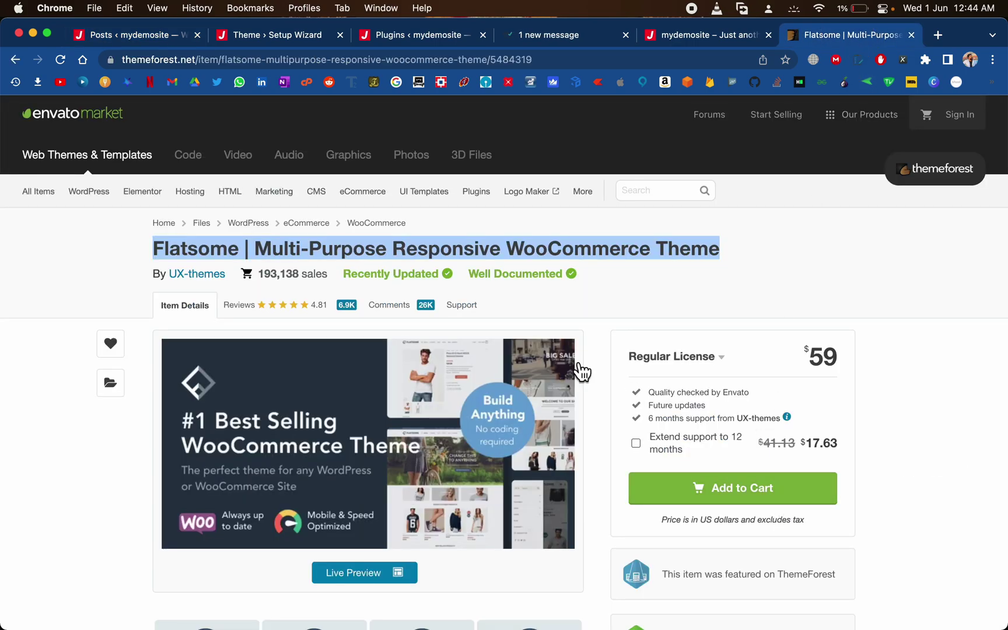
Scroll the GPL Solution store down to its Premium Membership section.
left_click(549, 35)
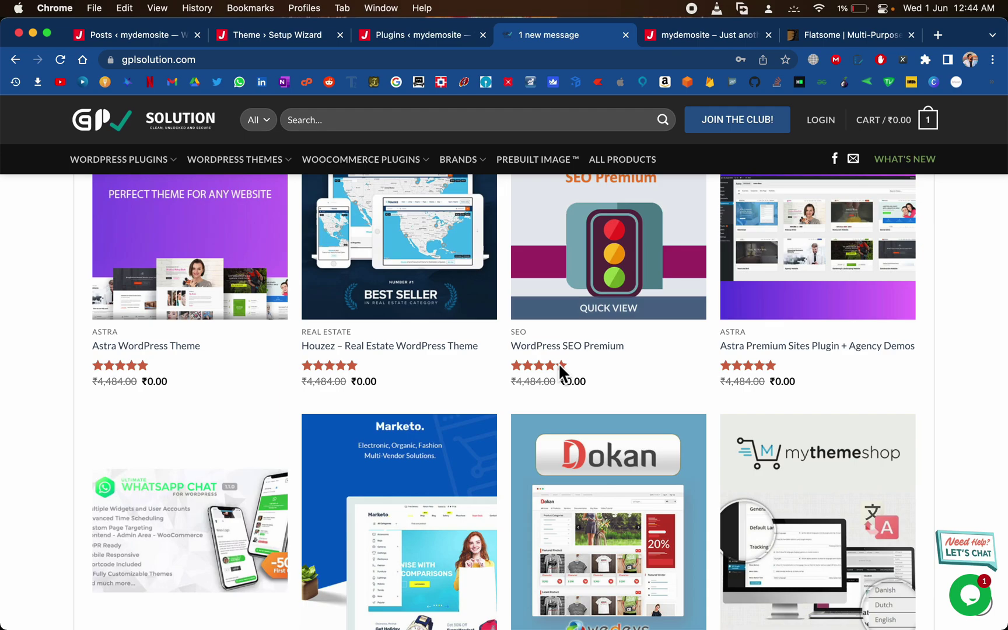
scroll(559, 364, "down", 5)
scroll(559, 364, "down", 7)
scroll(559, 365, "down", 1)
scroll(559, 364, "down", 7)
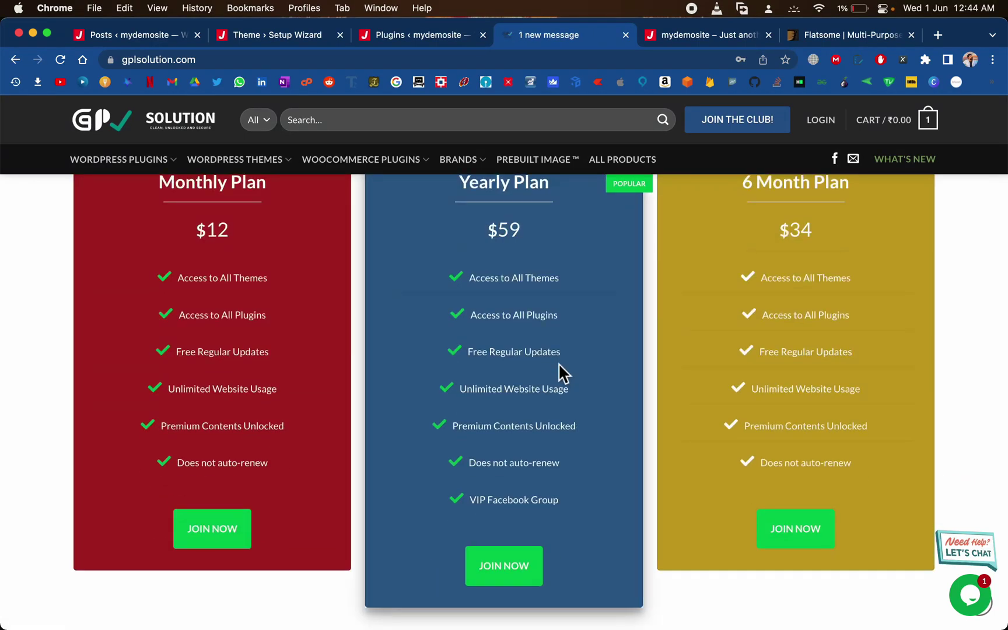
scroll(559, 371, "up", 1)
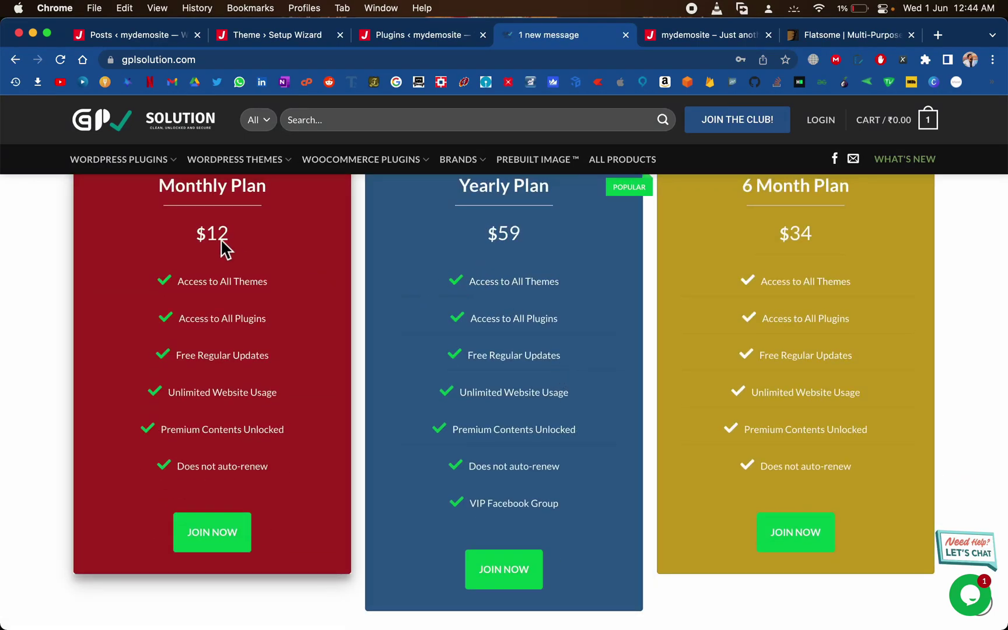
scroll(195, 222, "up", 1)
Highlight the Monthly $12, Yearly $59 and 6 Month $34 plans, then clear the selection.
left_click_drag(172, 221, 291, 216)
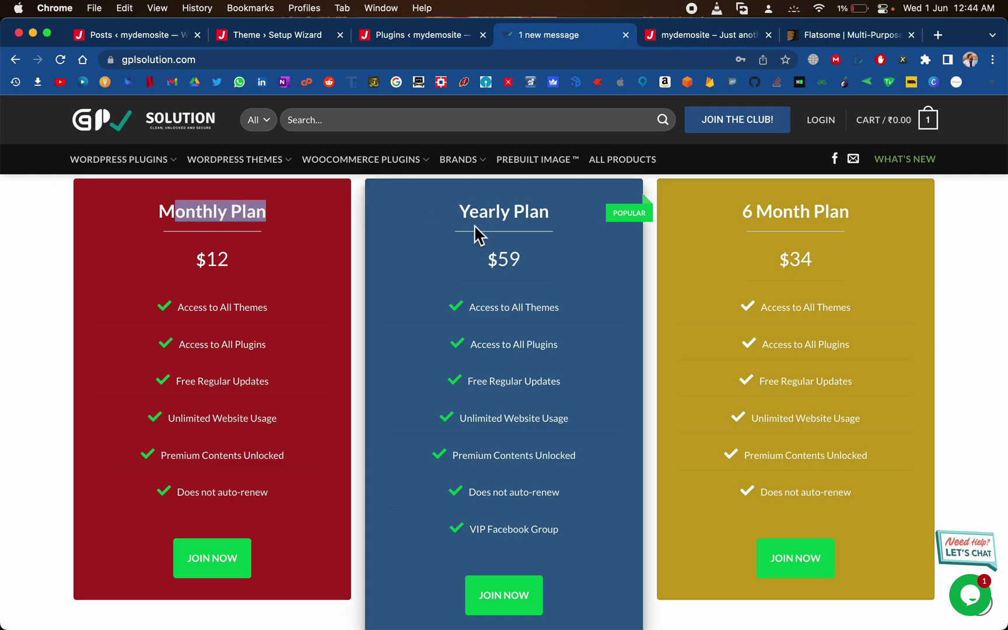
scroll(474, 225, "up", 2)
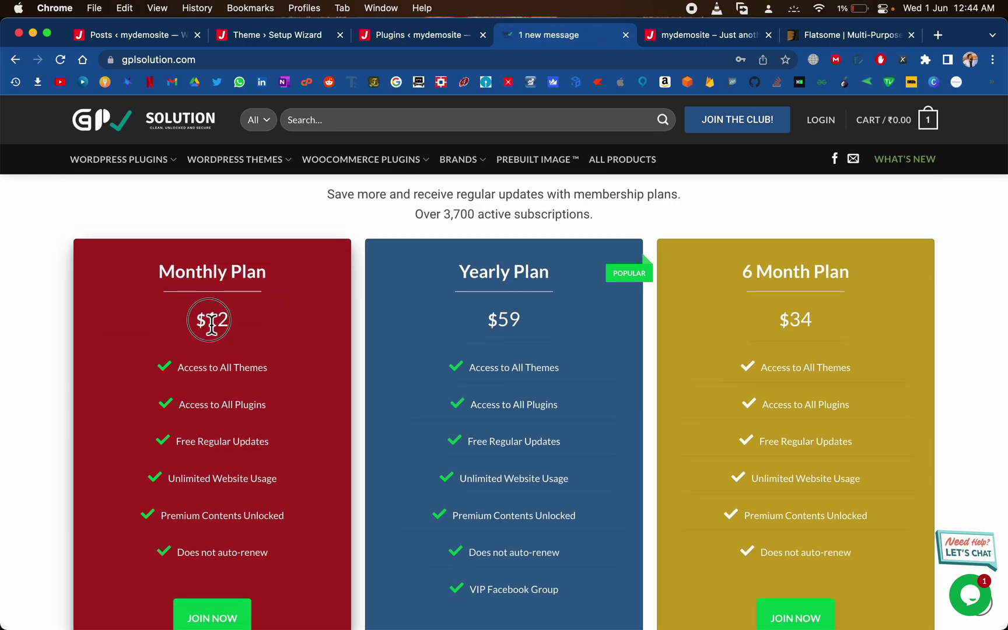
left_click_drag(196, 320, 251, 321)
scroll(251, 322, "up", 5)
scroll(257, 333, "up", 1)
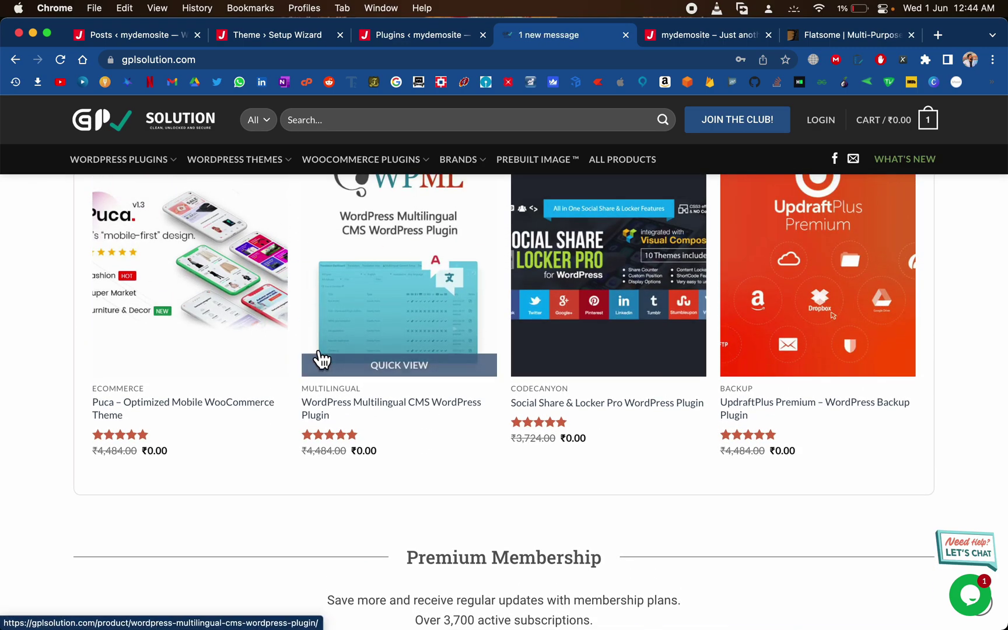
scroll(413, 373, "down", 5)
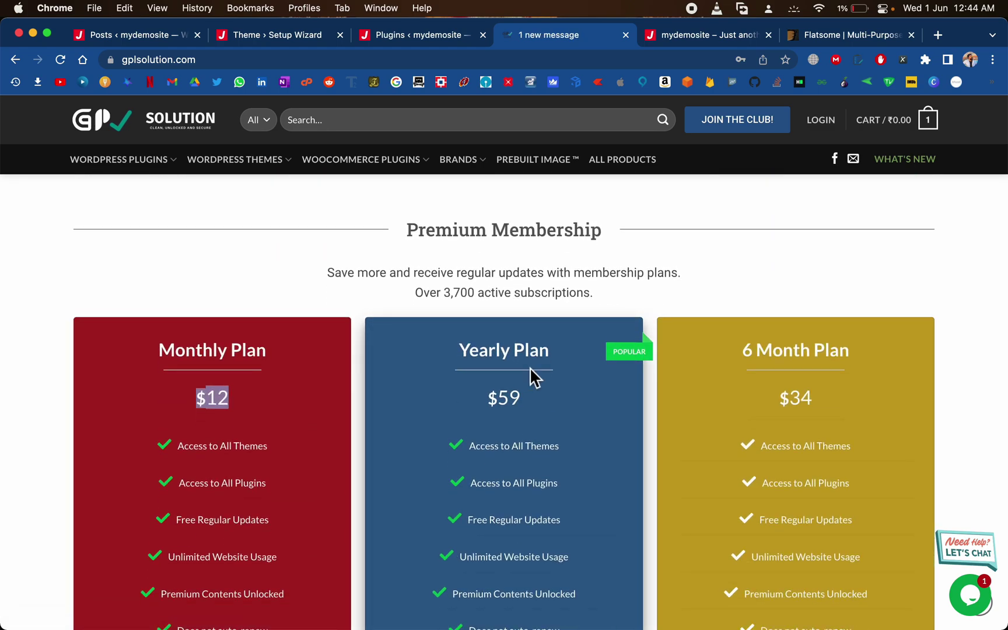
left_click_drag(459, 350, 569, 362)
scroll(567, 361, "down", 3)
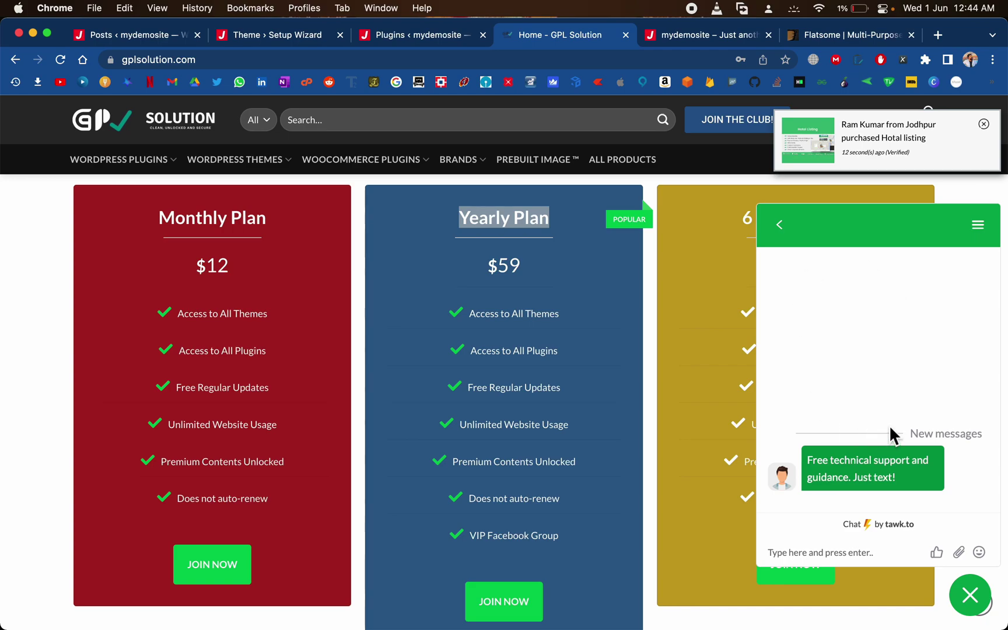
left_click(679, 276)
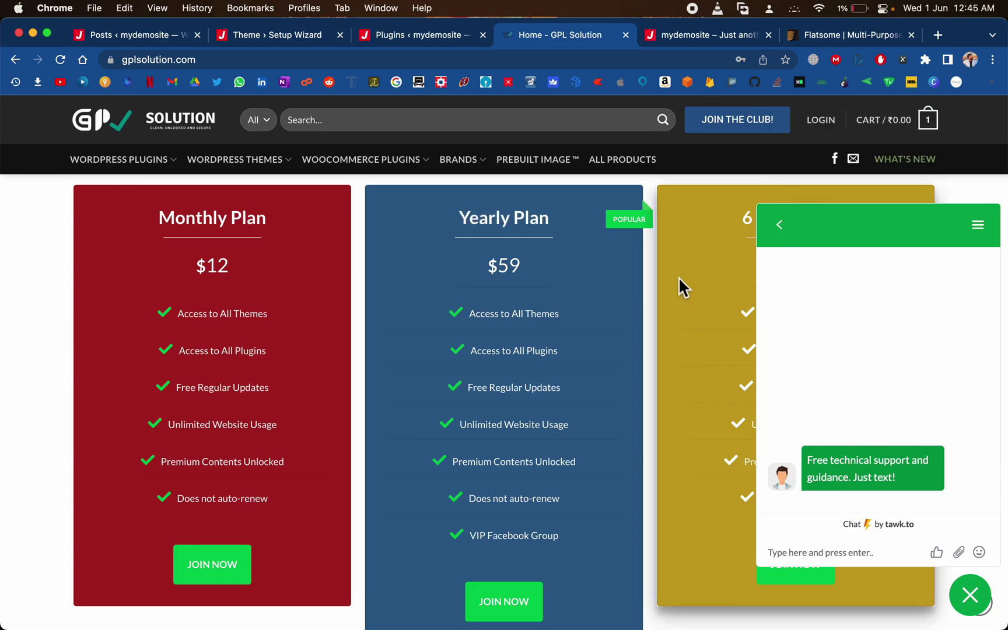